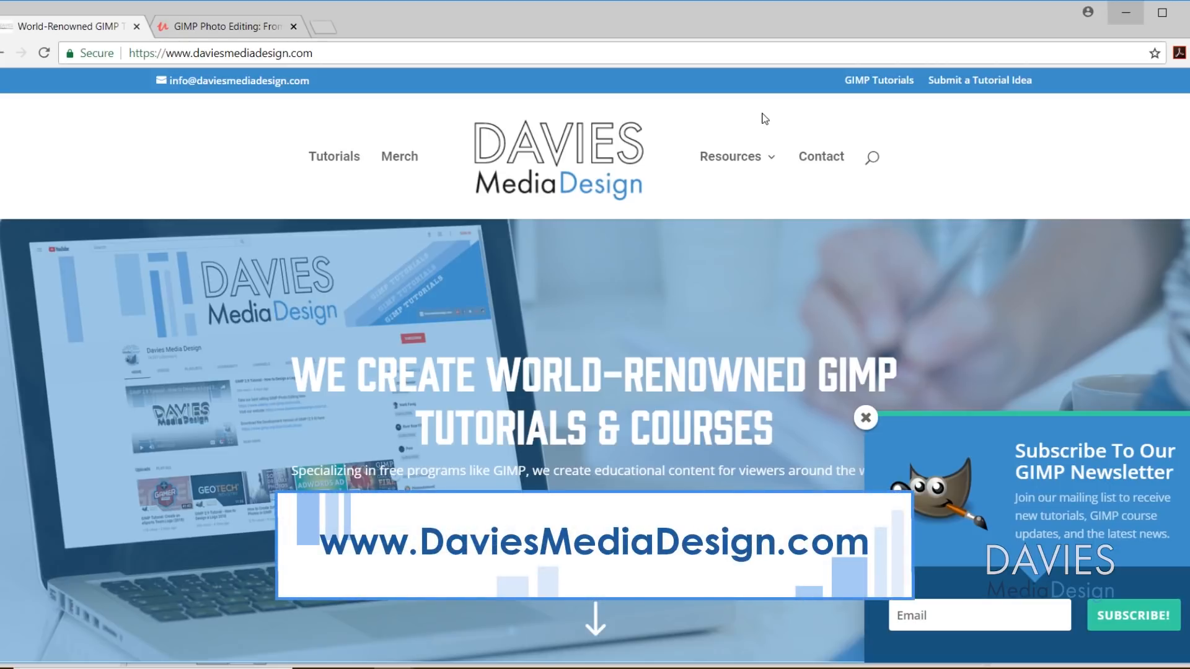
# Step: Look through the Davies Media Design home page and switch to the GIMP Photo Editing course page
pyautogui.scroll(-15, 627, 288)
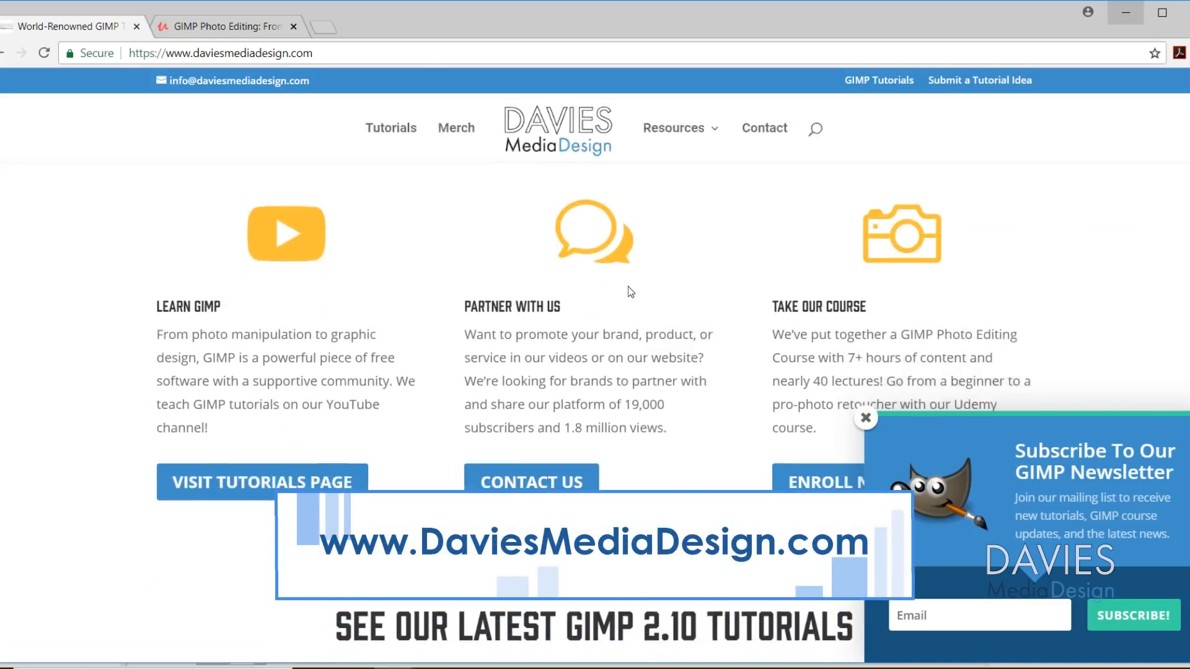
pyautogui.scroll(-16, 633, 290)
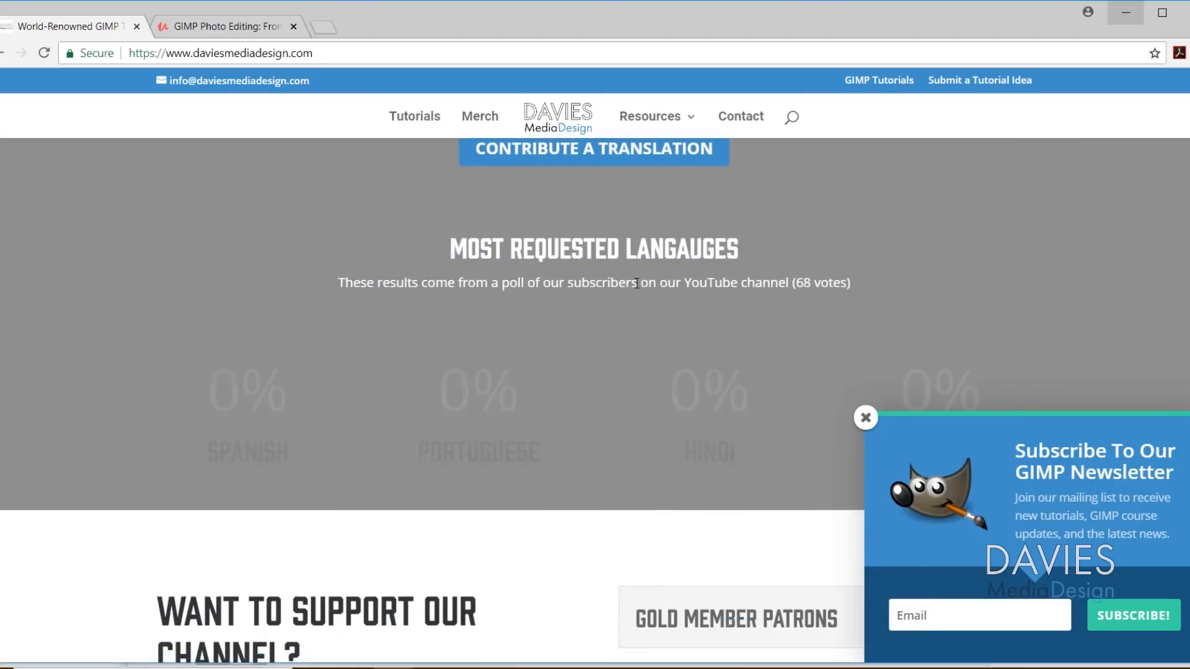
pyautogui.scroll(-10, 640, 287)
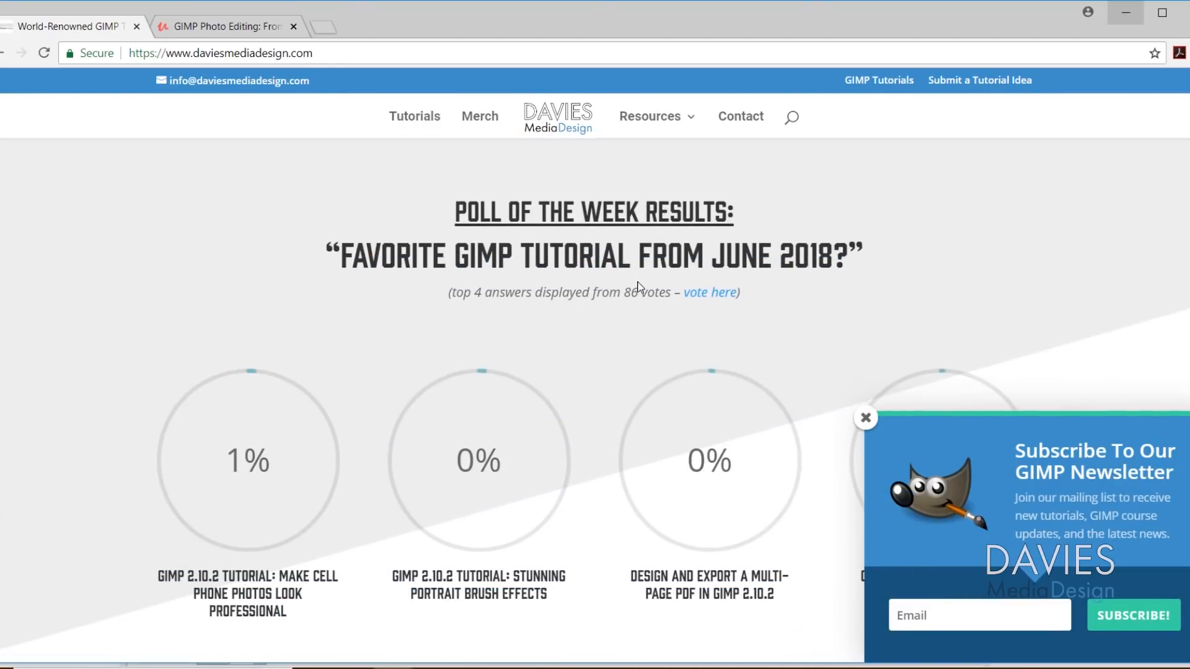
pyautogui.scroll(-8, 639, 287)
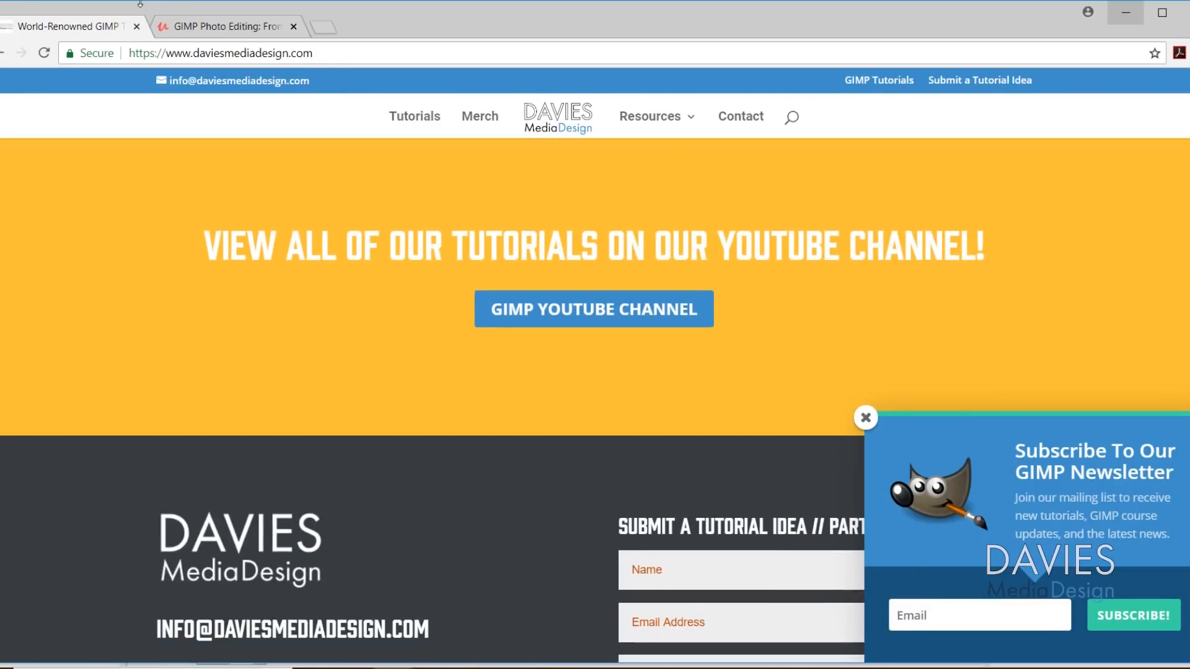
pyautogui.click(213, 28)
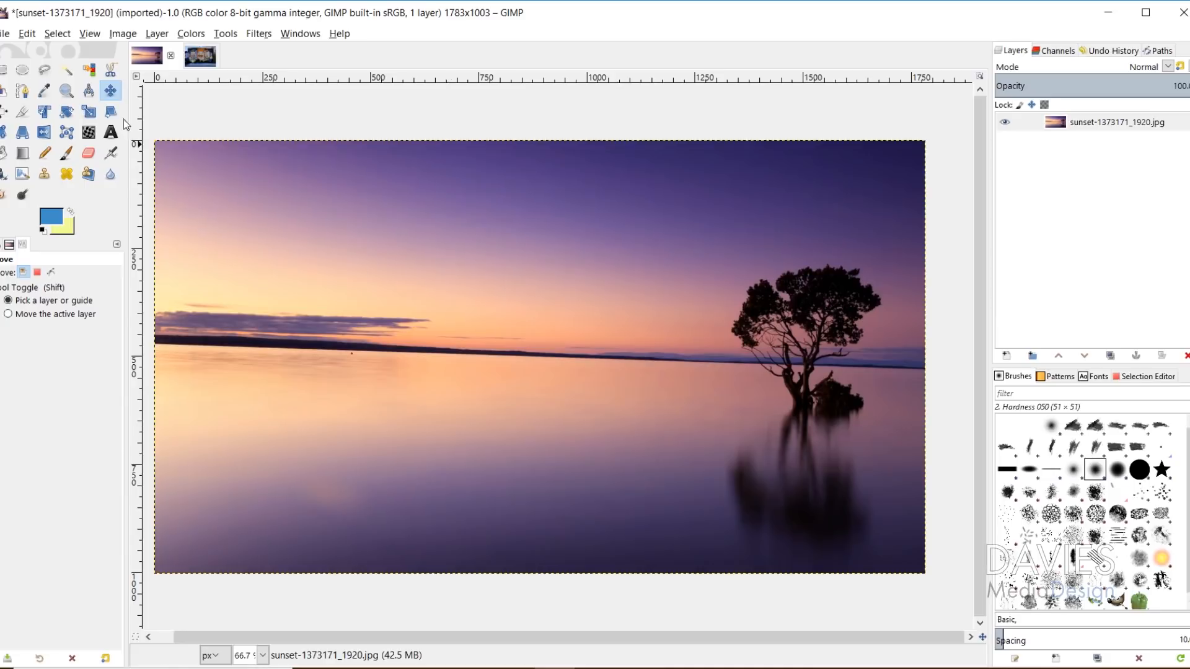
# Step: Switch to GIMP, measure a line about 1546 px long along the sunset photo's tilted horizon, and straighten the layer to it
pyautogui.click(89, 91)
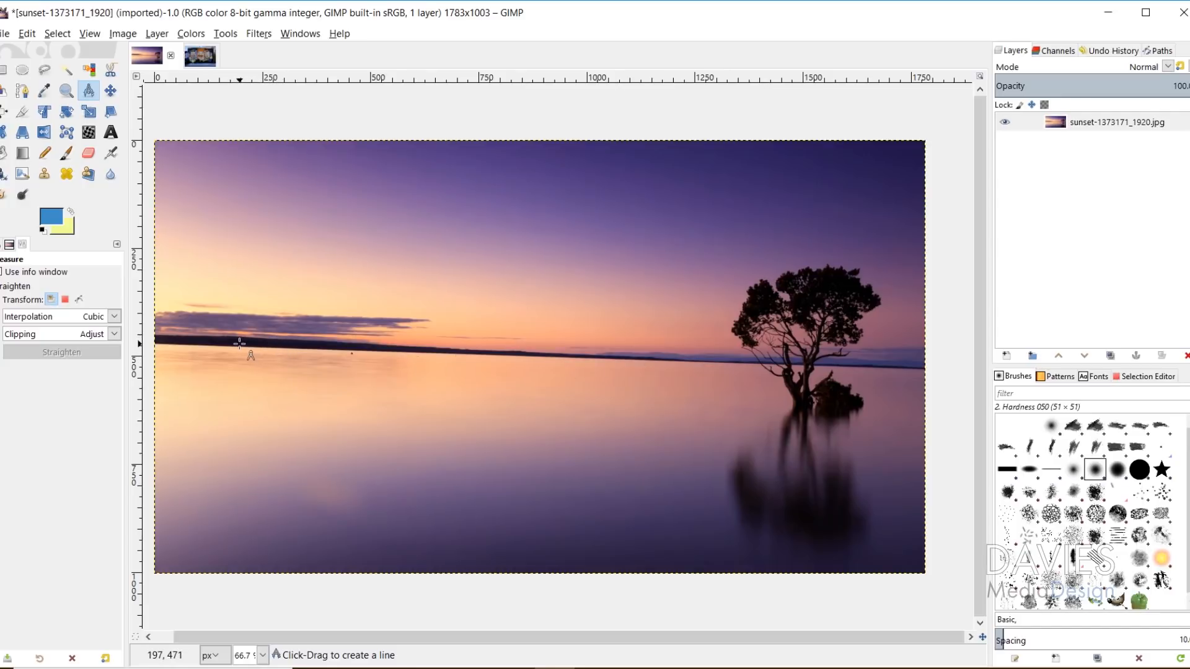
pyautogui.moveTo(237, 343); pyautogui.dragTo(909, 368)
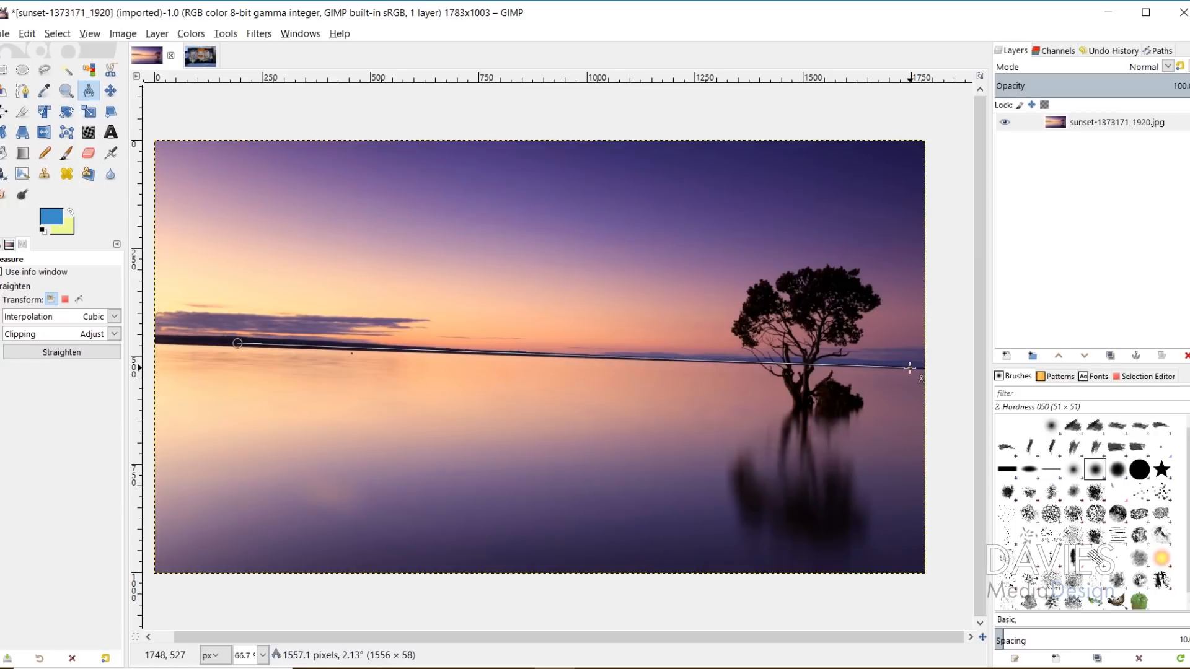
pyautogui.moveTo(909, 367); pyautogui.dragTo(904, 365)
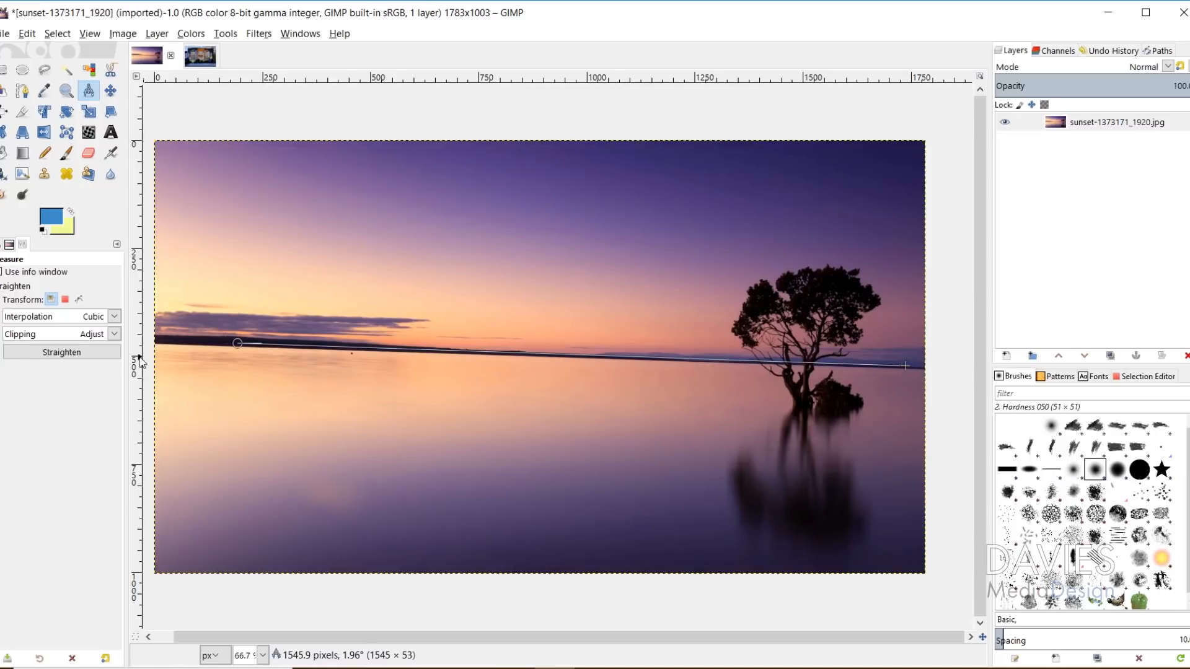
pyautogui.click(62, 352)
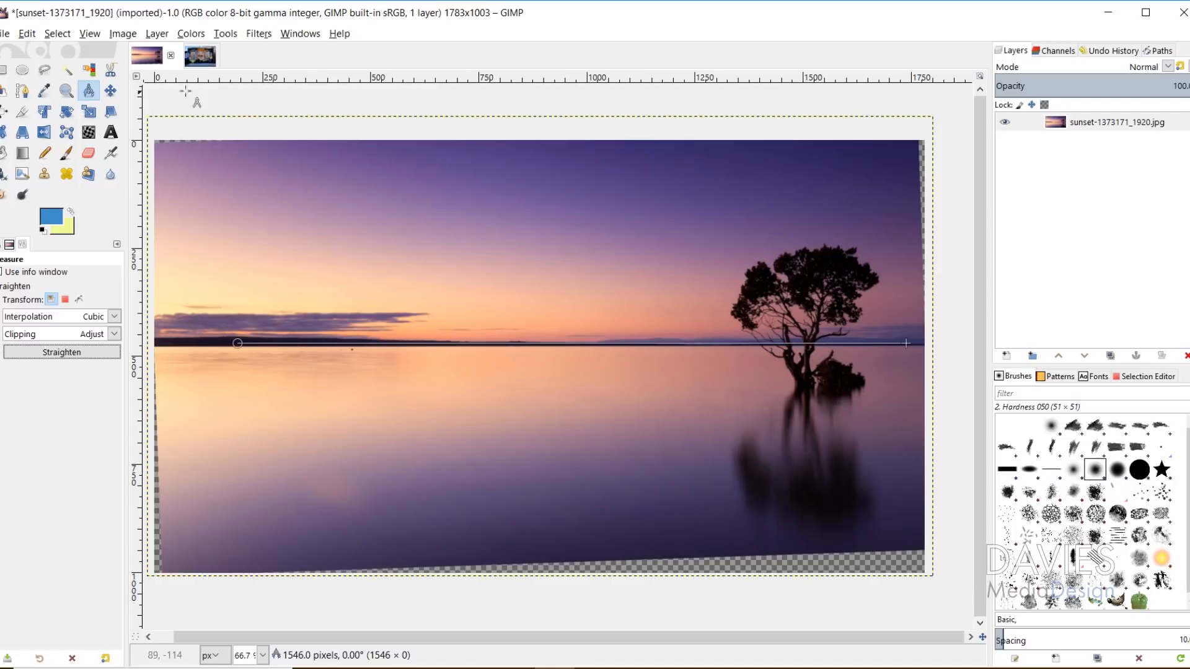
# Step: Crop the straightened photo to about 1644 × 924 px, excluding the transparent edges, and undo both the crop and the straightening
pyautogui.click(22, 111)
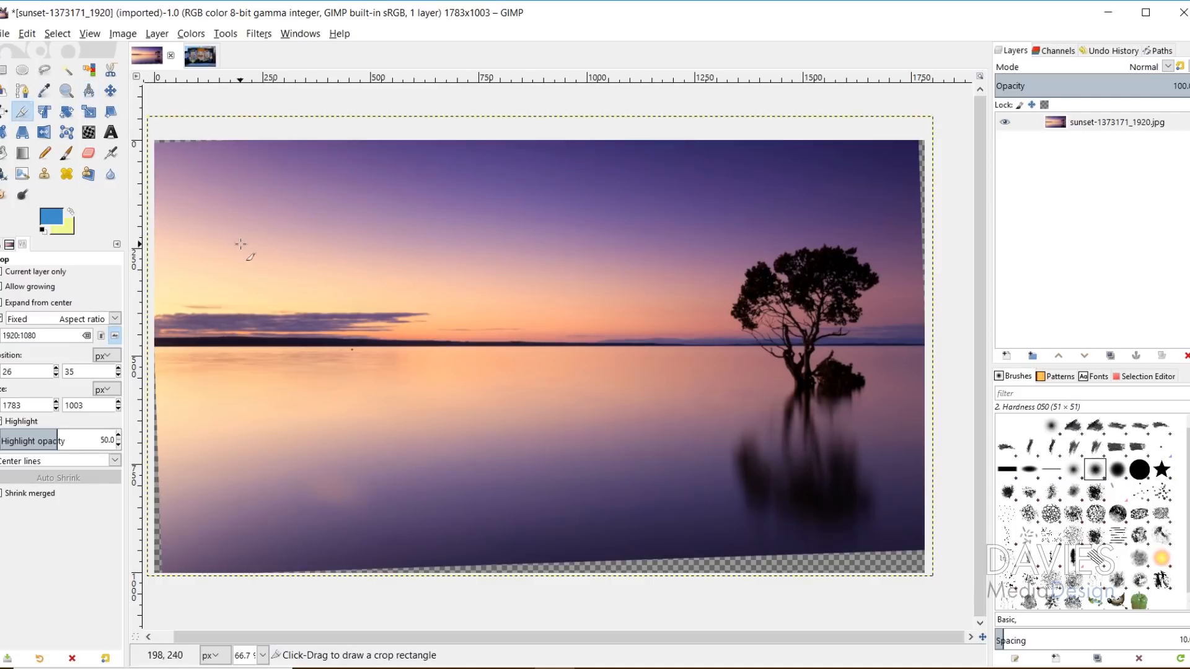
pyautogui.moveTo(163, 149); pyautogui.dragTo(876, 442)
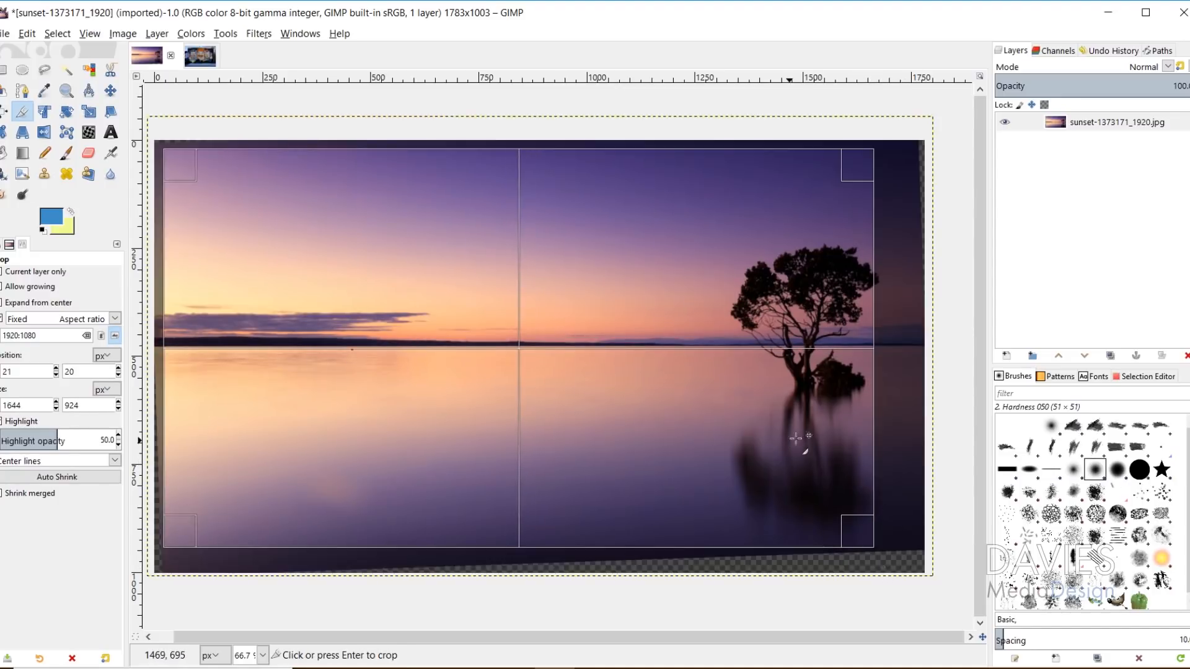
pyautogui.moveTo(791, 444); pyautogui.dragTo(819, 442)
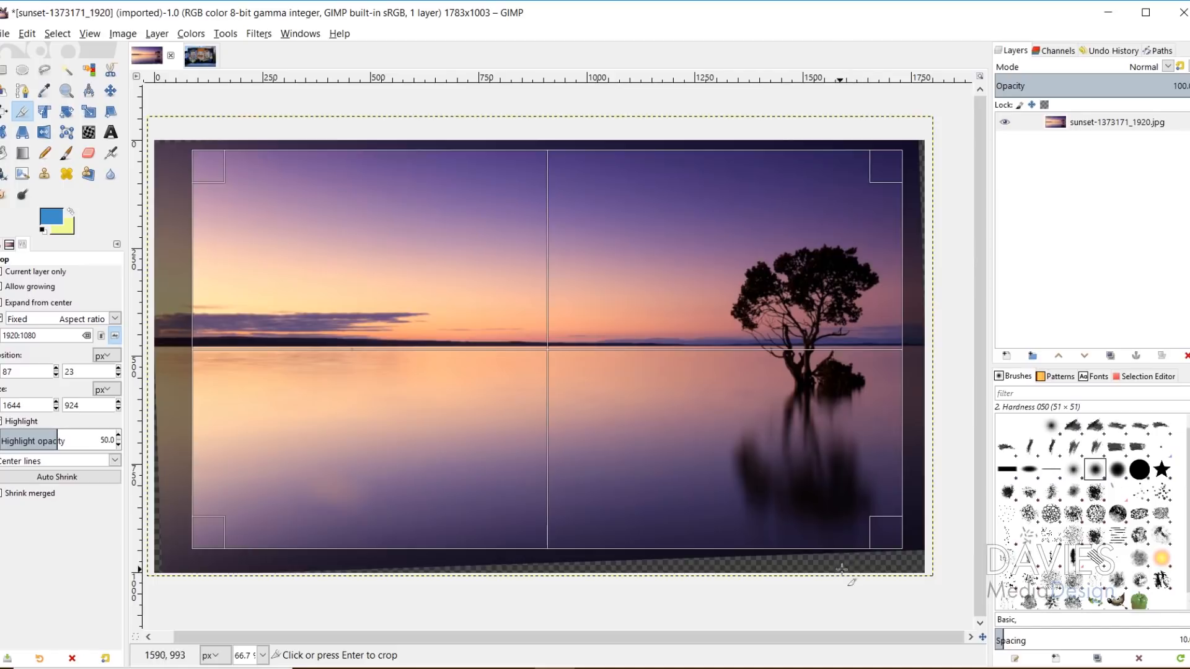
pyautogui.click(542, 319)
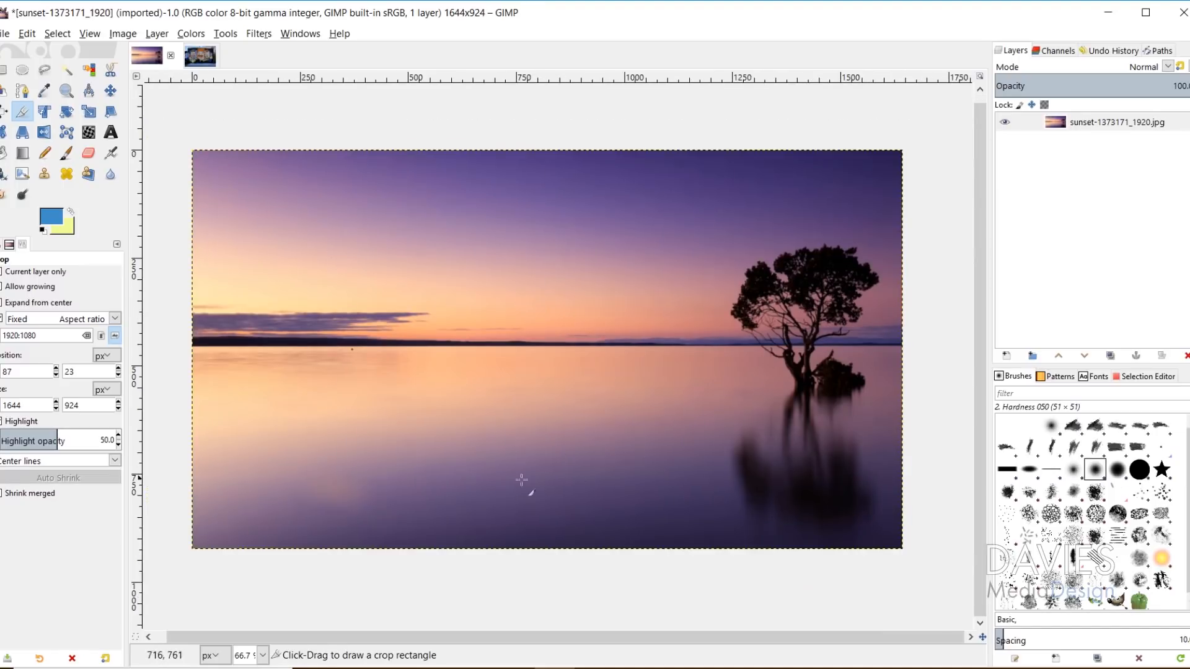
pyautogui.hotkey('ctrl', 'z')
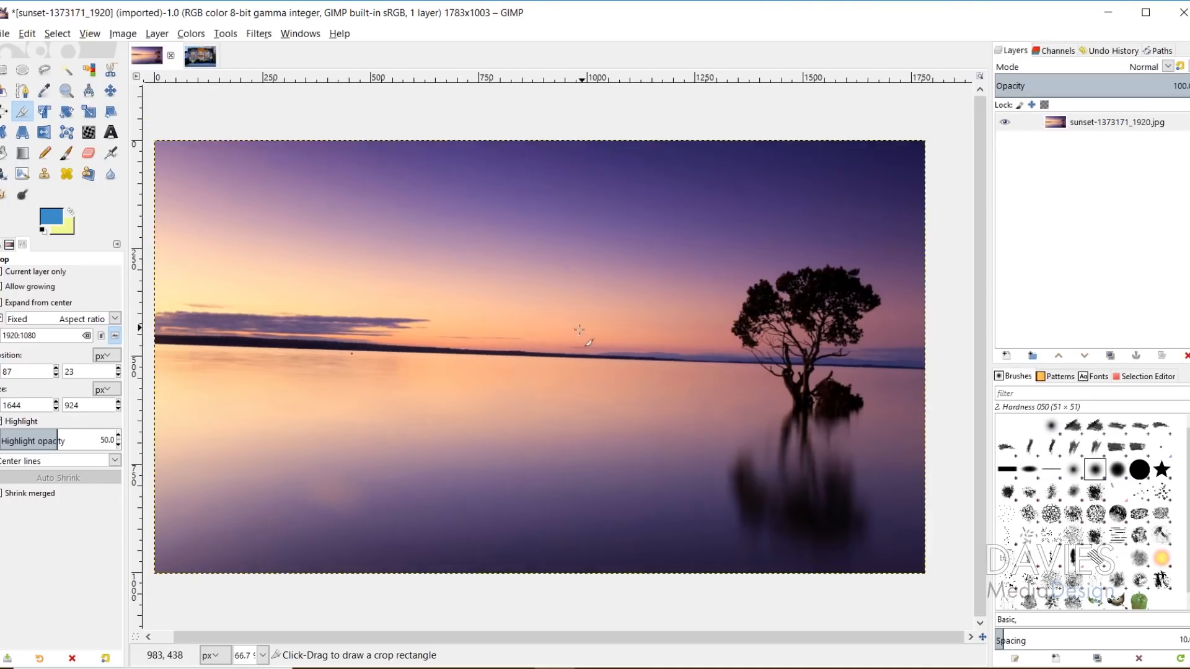
# Step: Rotate the sunset photo by -1.74° with crop-with-aspect clipping to level the horizon, and undo the rotation
pyautogui.click(67, 111)
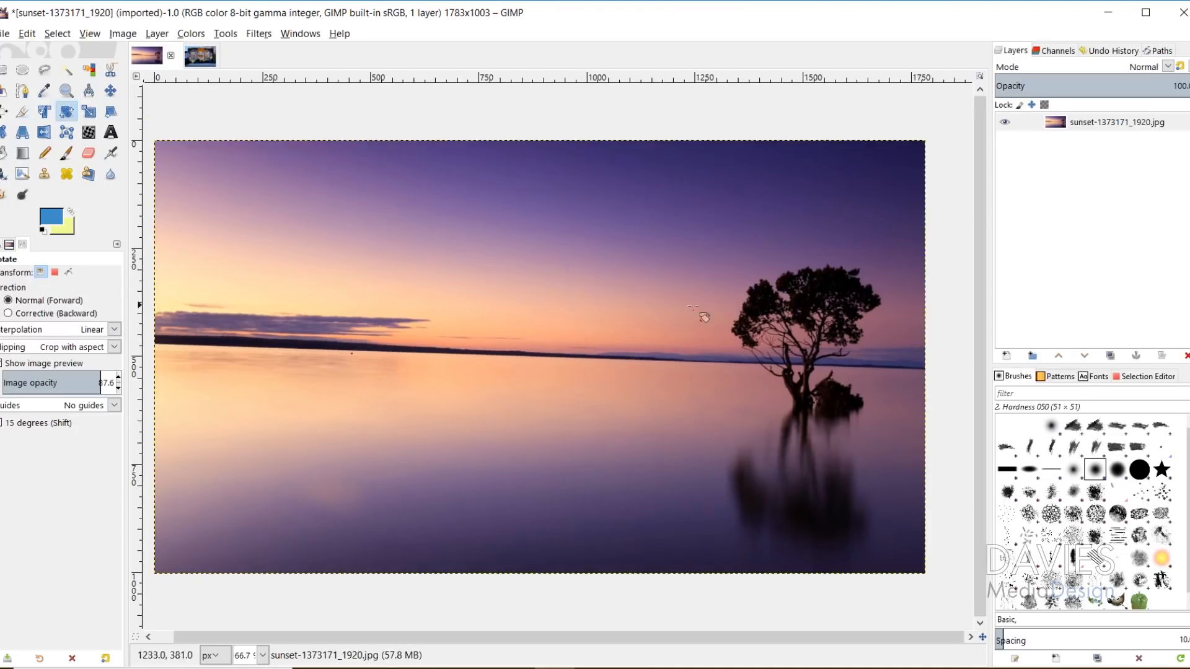
pyautogui.moveTo(903, 384); pyautogui.dragTo(907, 361)
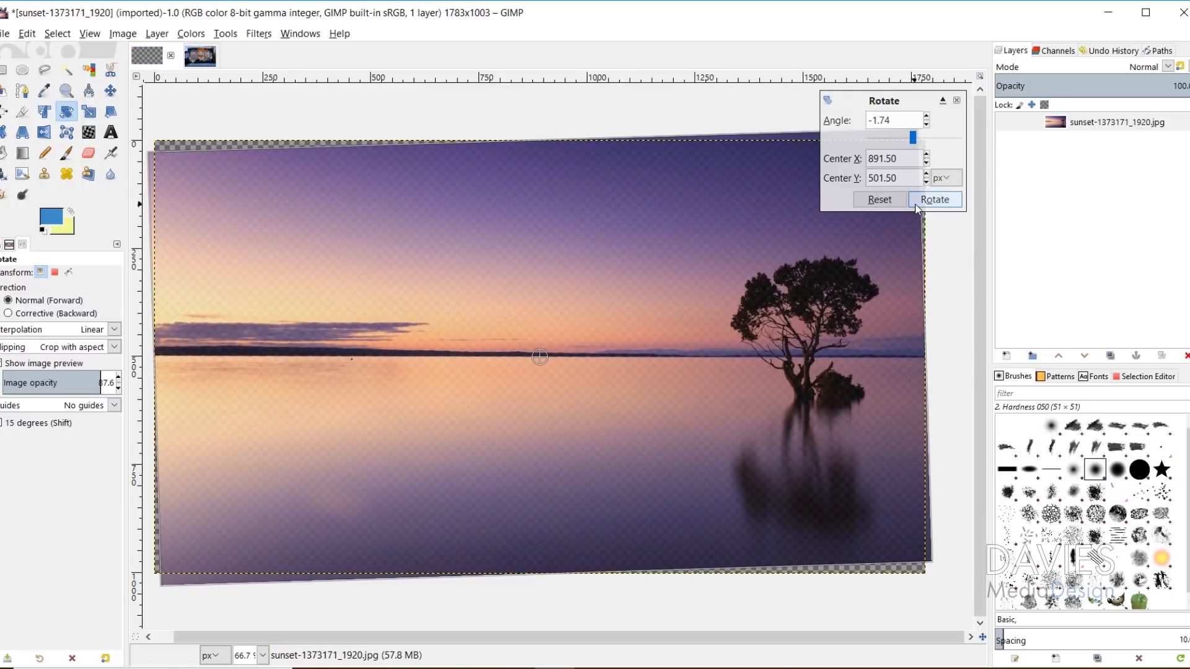
pyautogui.click(935, 199)
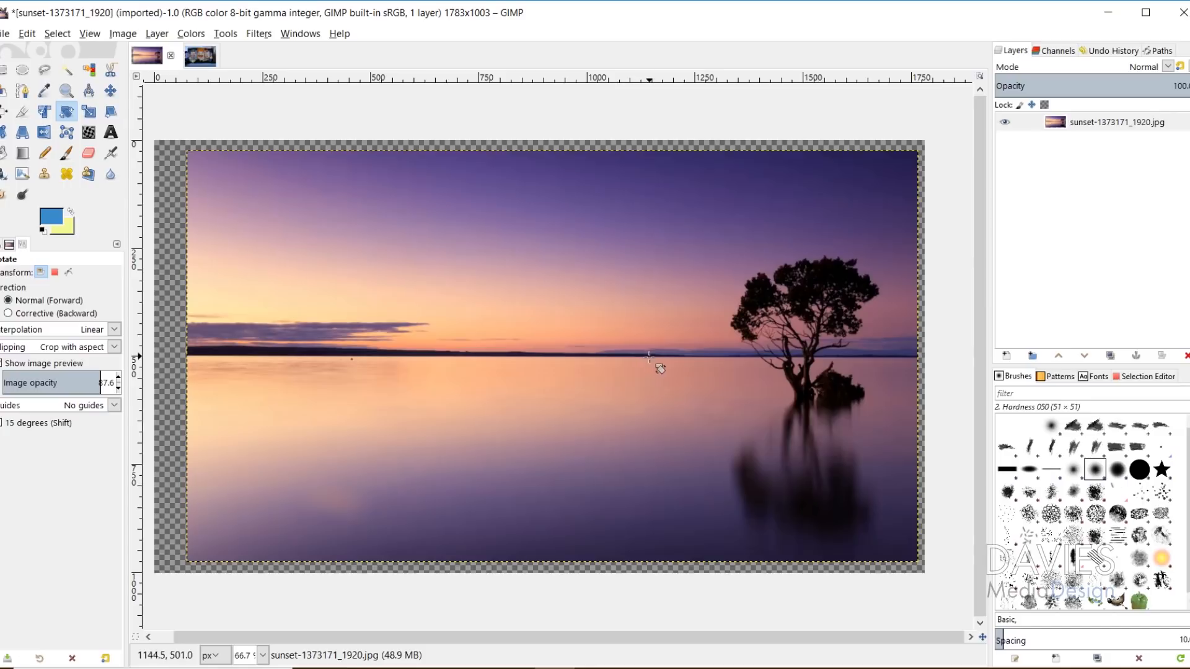
pyautogui.hotkey('ctrl', 'z')
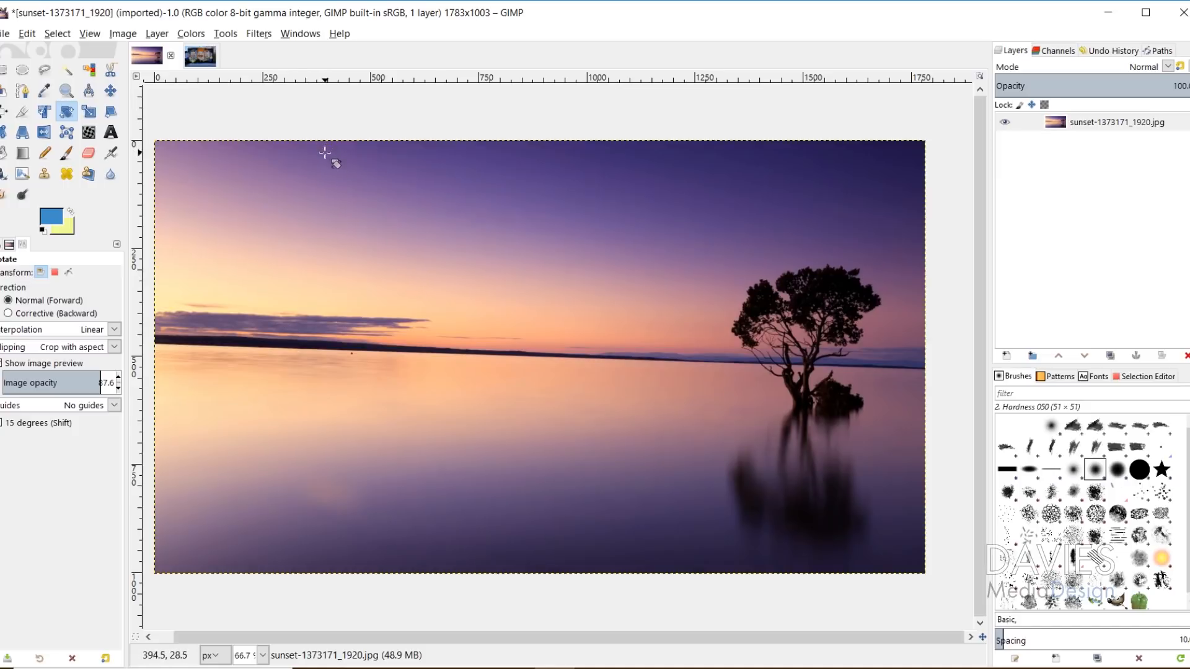
# Step: Open the Dashboard dialog and expand its Memory section
pyautogui.click(298, 35)
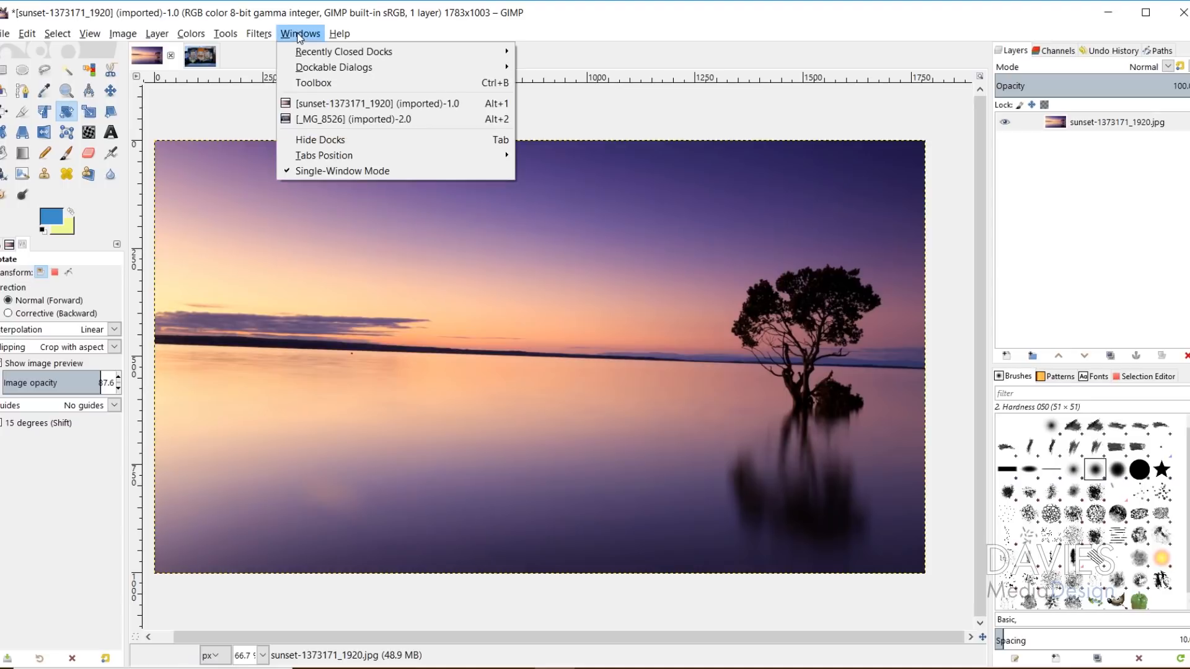
pyautogui.moveTo(321, 69)
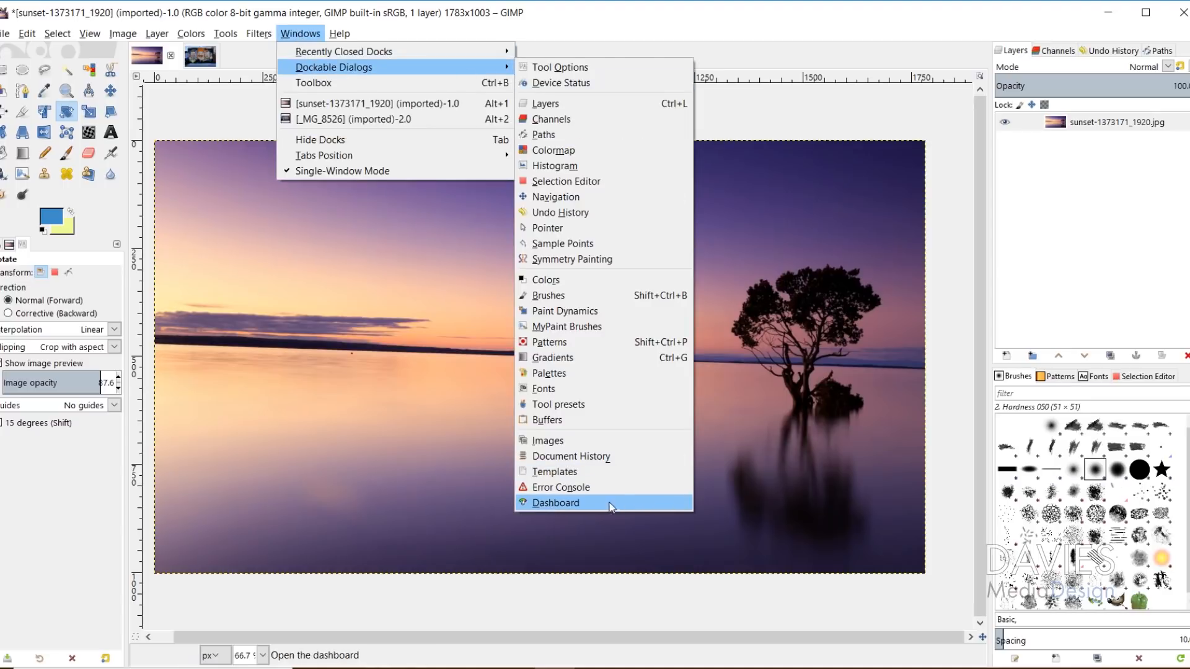
pyautogui.click(535, 505)
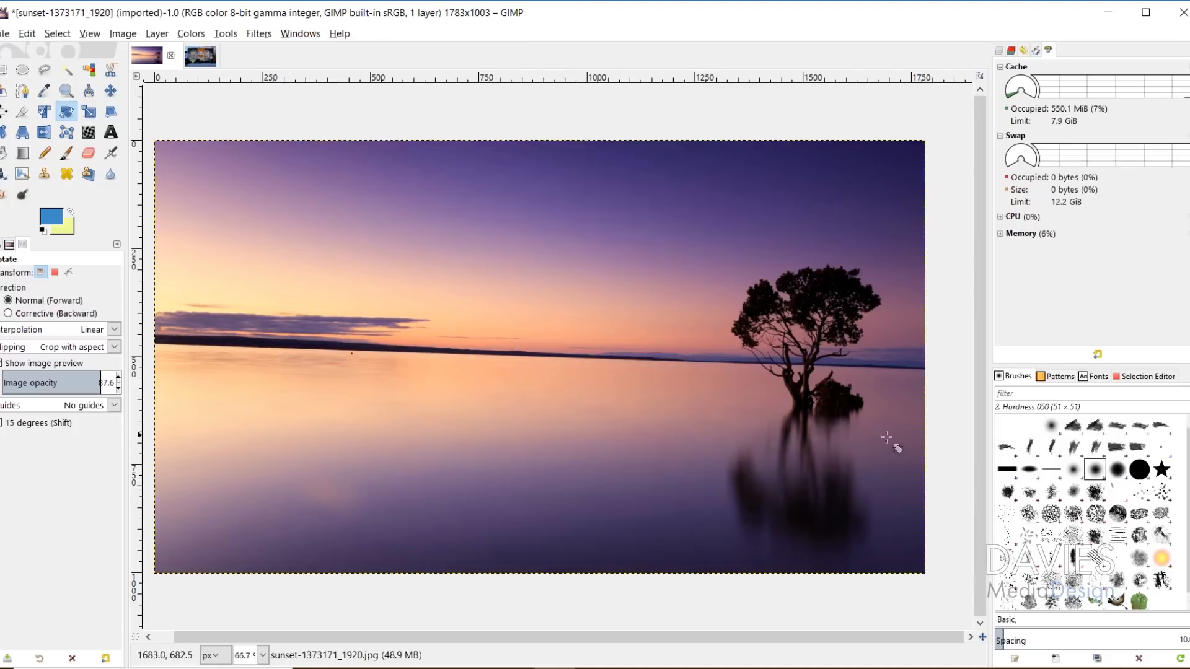
pyautogui.click(1001, 235)
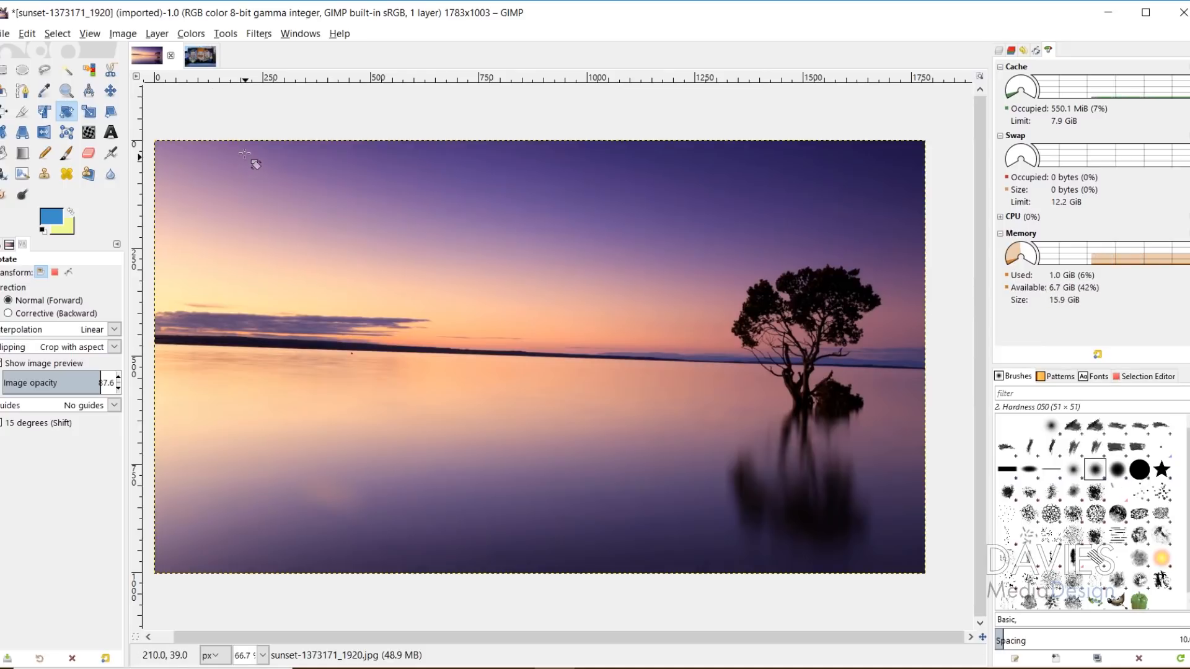
# Step: Sharpen the _MG_8526 mural photo with Sharpen (Unsharp Mask) at radius 4.338, amount 1.250 and threshold 0.168
pyautogui.click(199, 59)
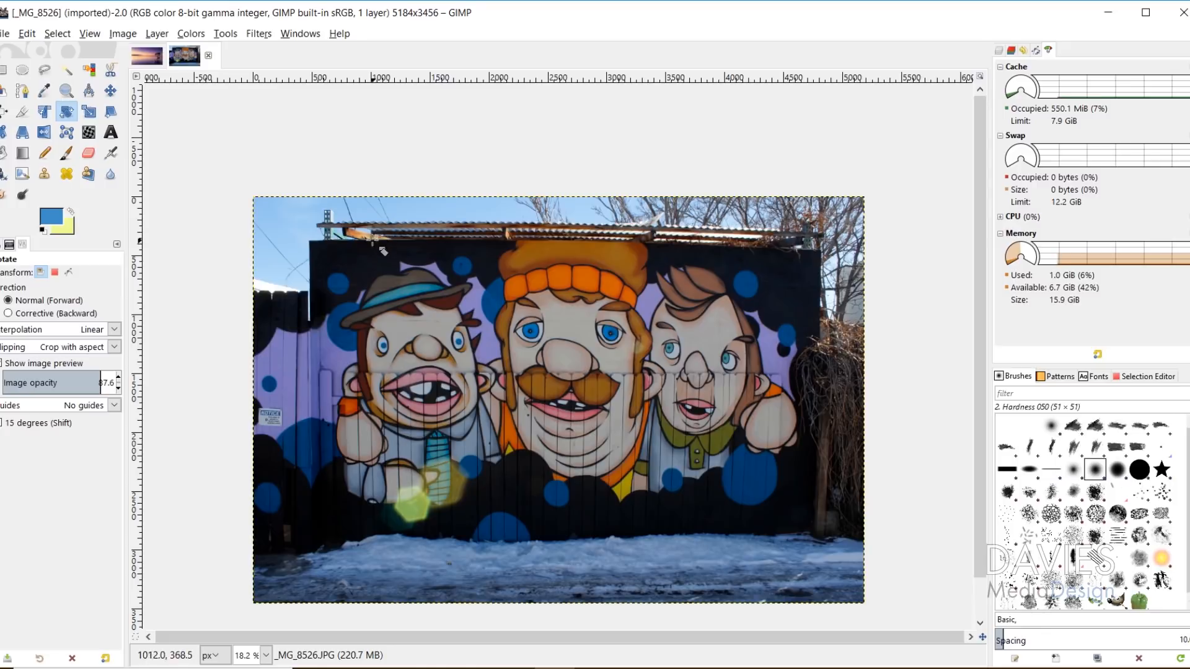
pyautogui.click(258, 33)
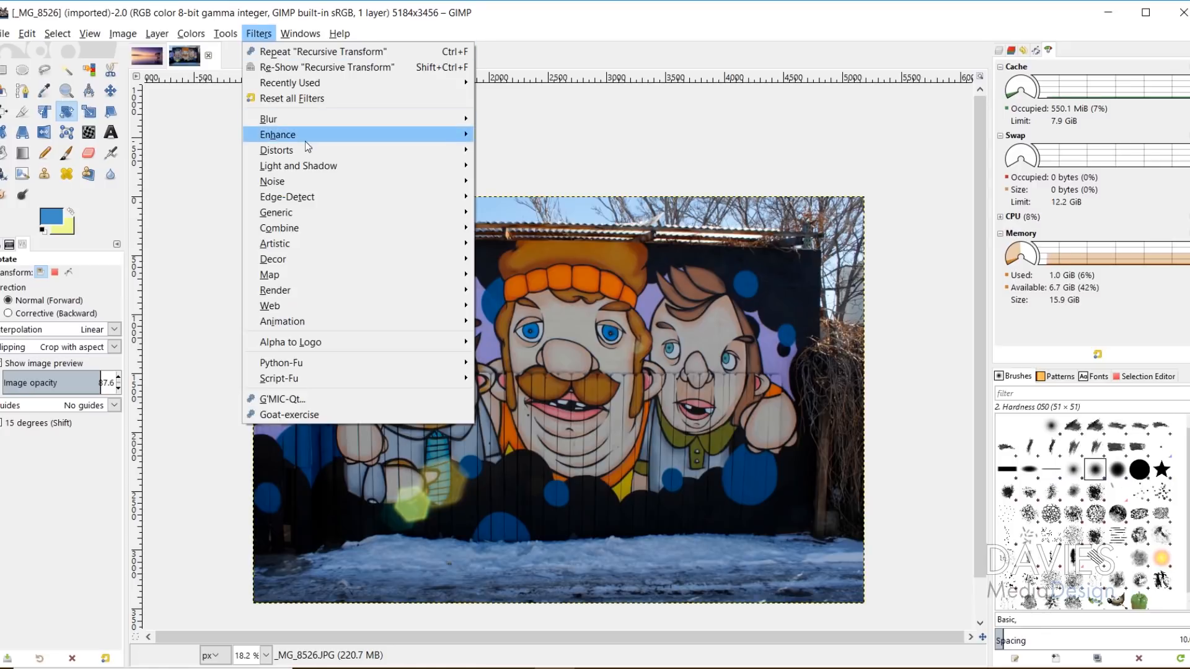
pyautogui.moveTo(372, 134)
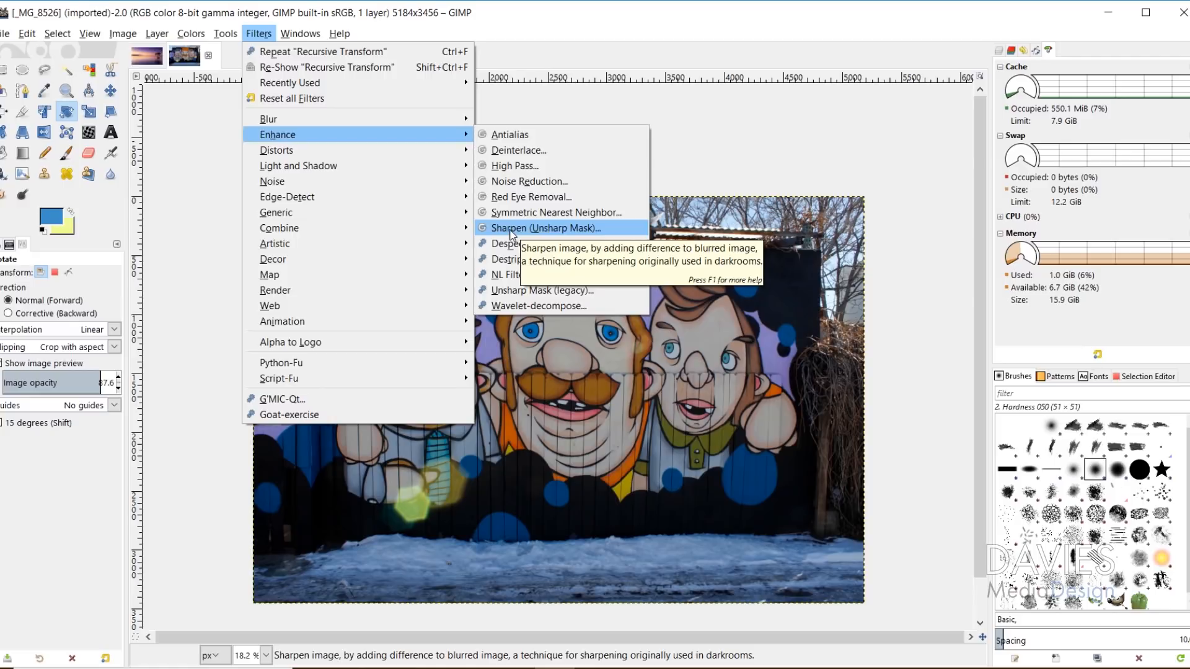
pyautogui.click(580, 233)
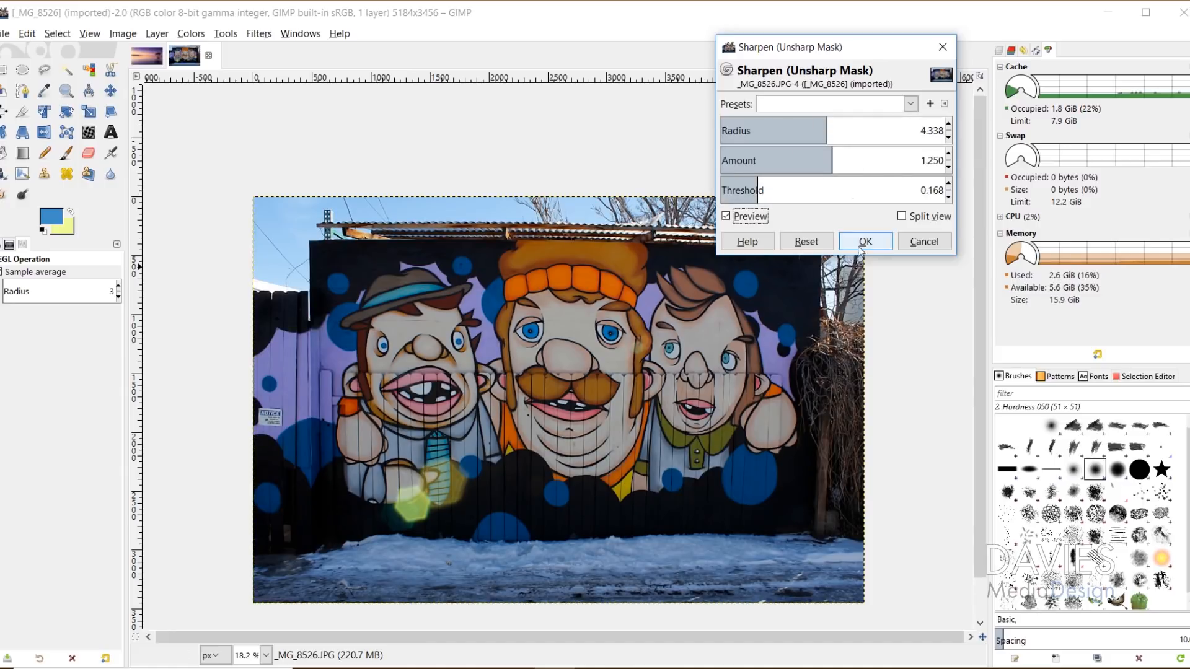
pyautogui.click(864, 242)
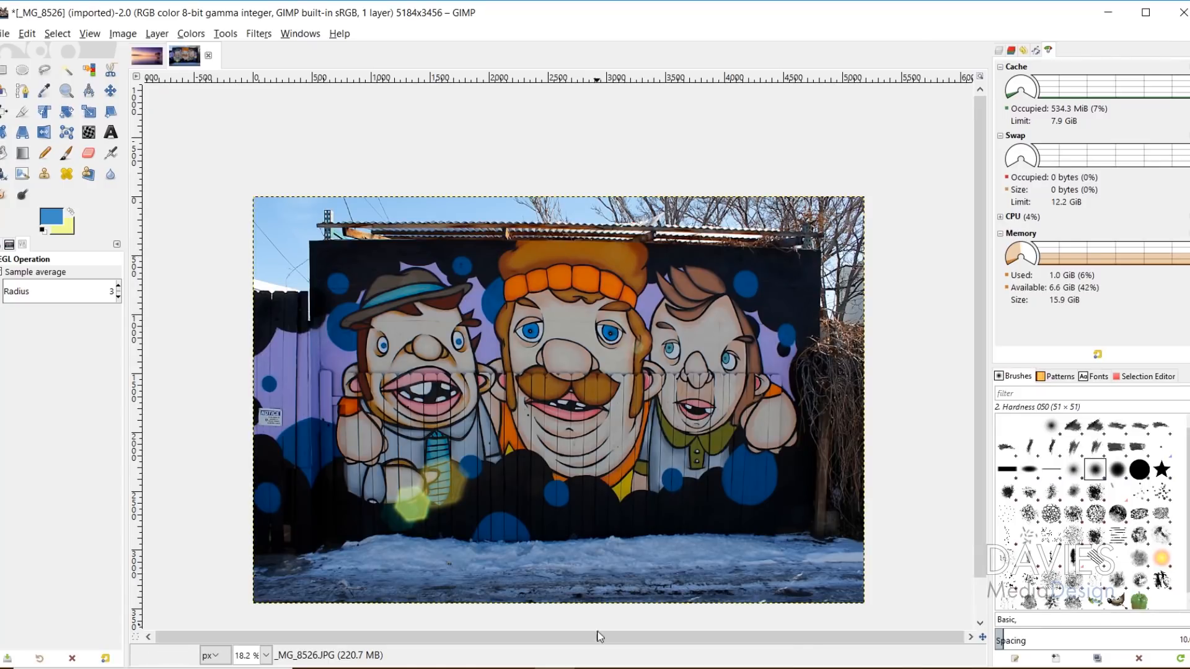
# Step: Switch to Photoshop and convert the 1712.psd flyer from CMYK to RGB Color mode, accepting the loss of the adjustment layer
pyautogui.click(596, 668)
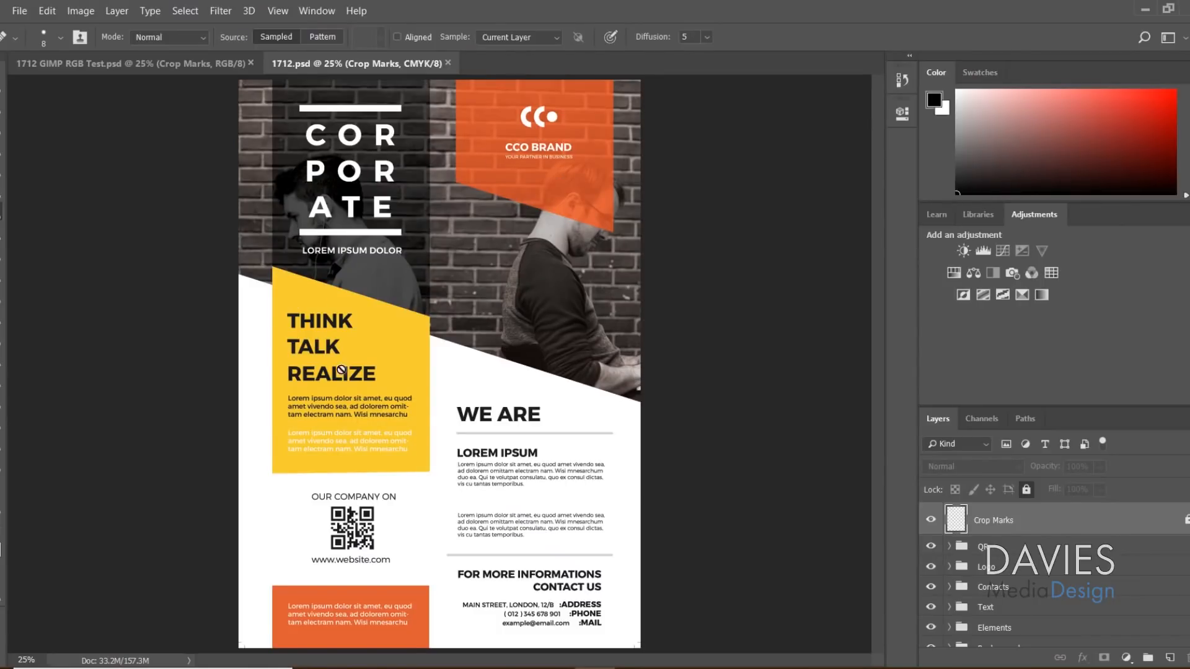
pyautogui.scroll(-1, 988, 557)
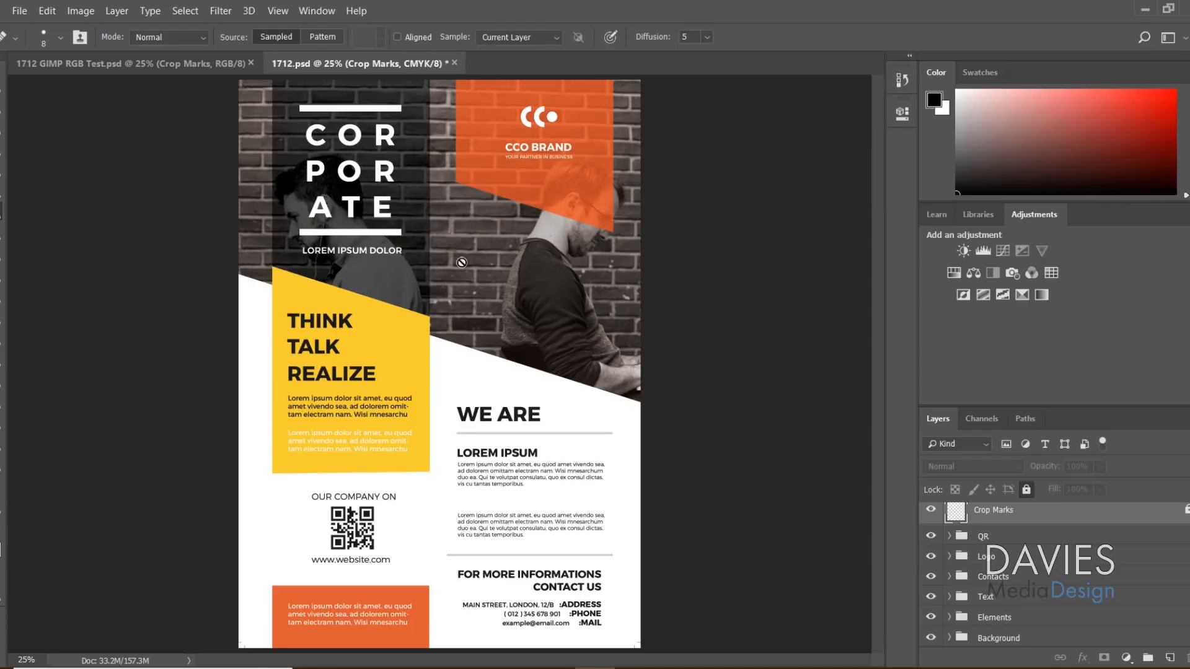
pyautogui.click(81, 10)
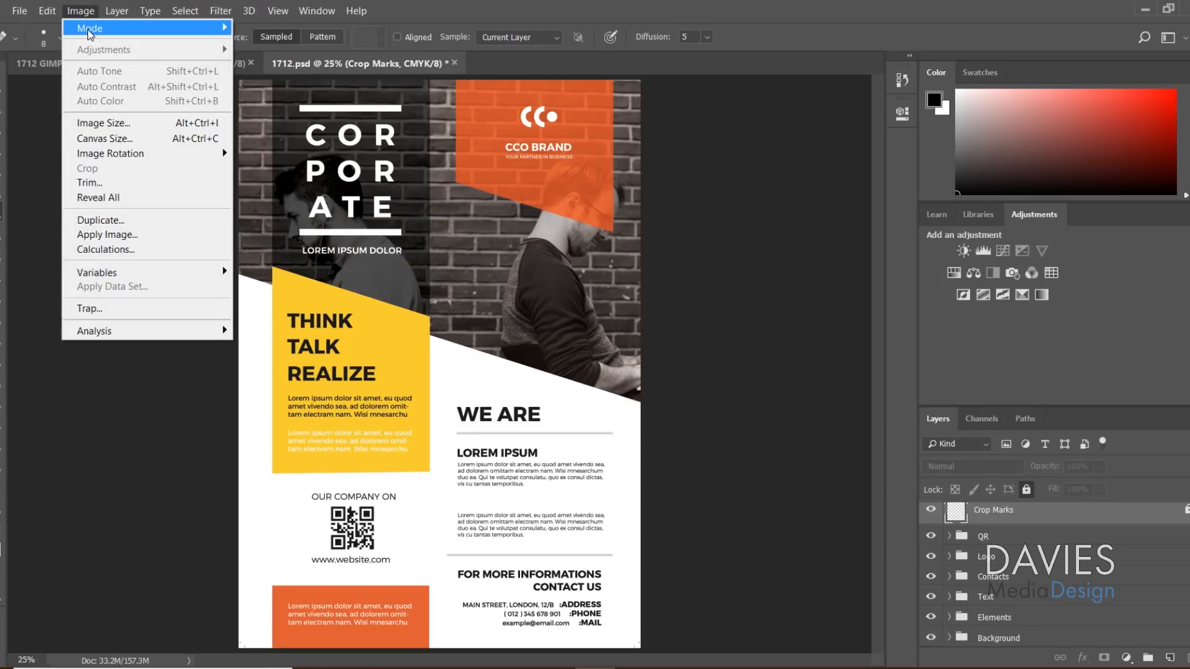
pyautogui.moveTo(90, 34)
pyautogui.click(272, 87)
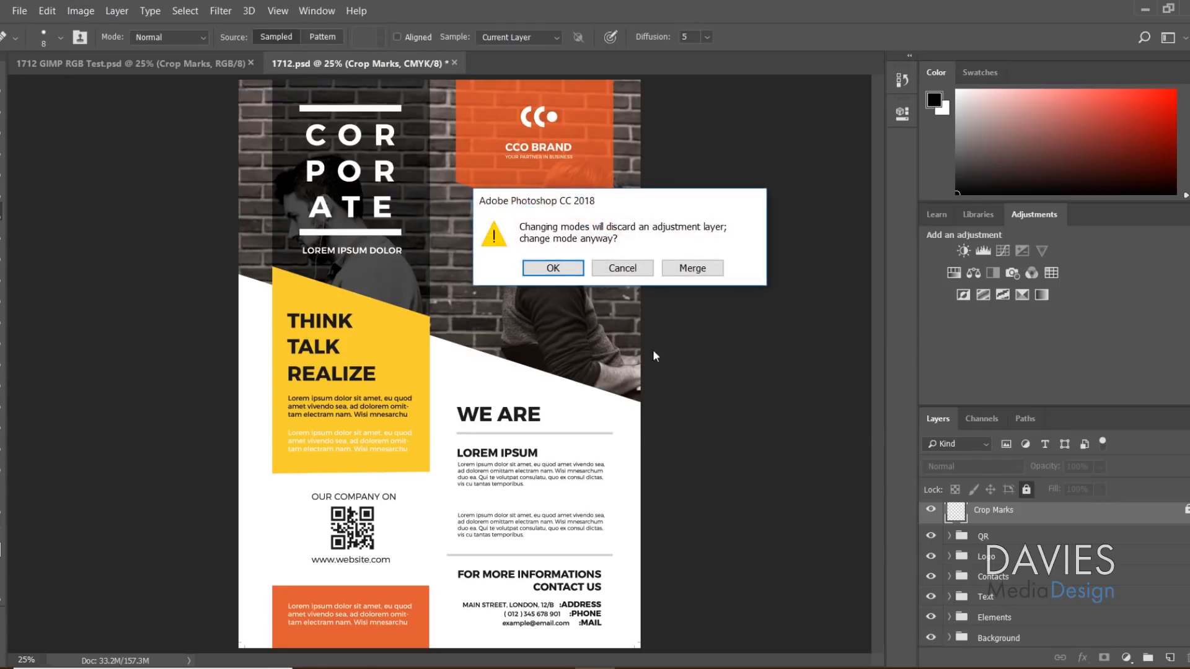
pyautogui.click(553, 269)
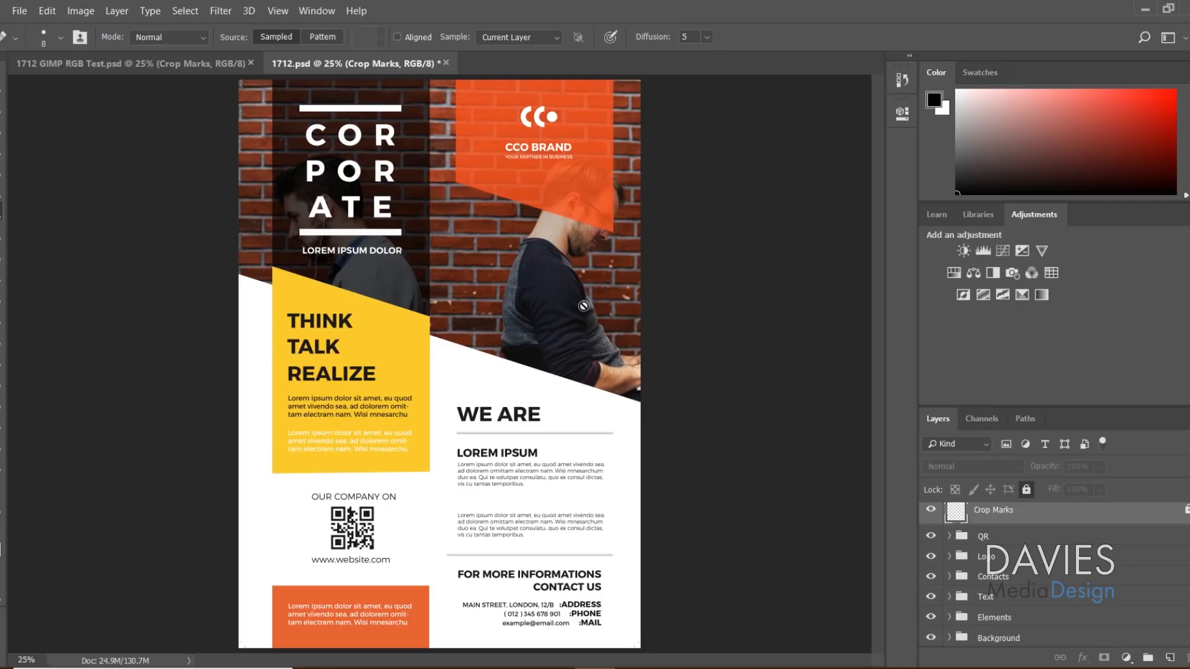
# Step: Save the RGB flyer as a new Photoshop file named GIMP Test Document, with layers and Maximize Compatibility kept on
pyautogui.click(20, 12)
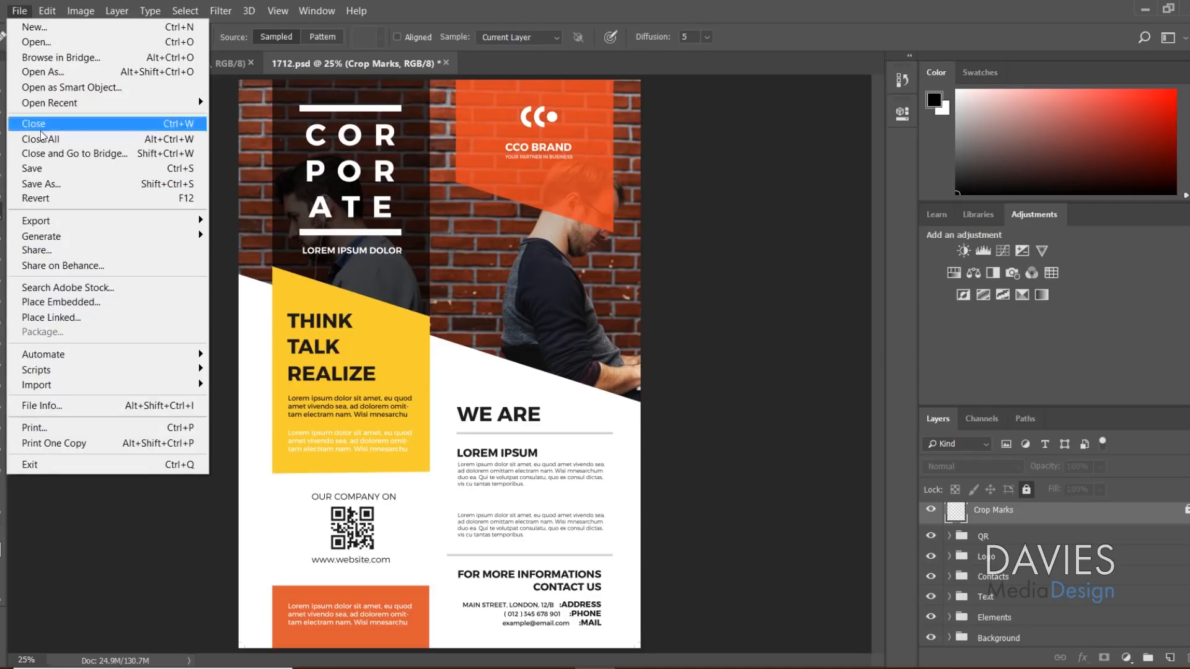
pyautogui.click(51, 184)
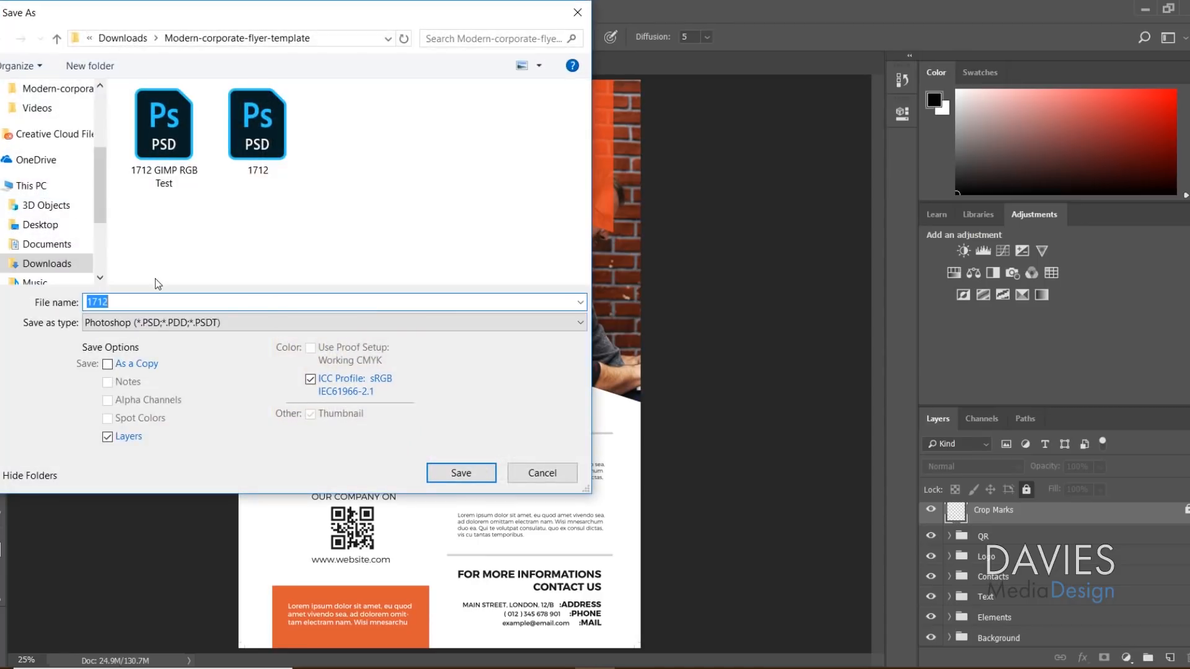
pyautogui.write('GIMP Test Document')
pyautogui.click(478, 477)
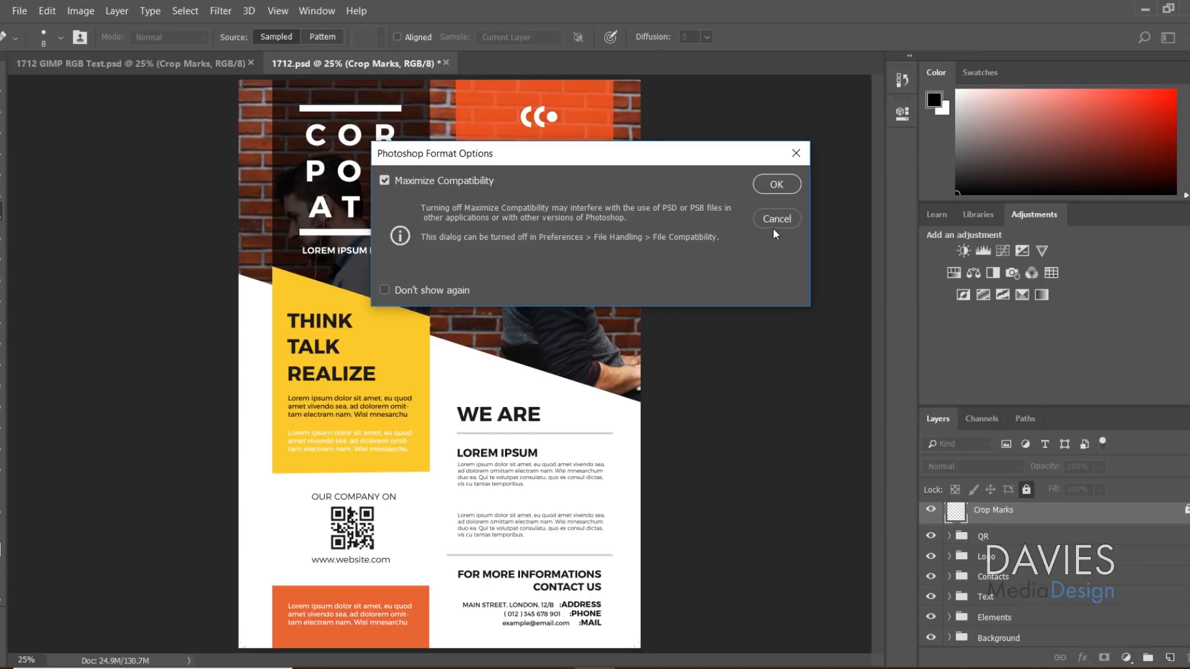
pyautogui.click(786, 185)
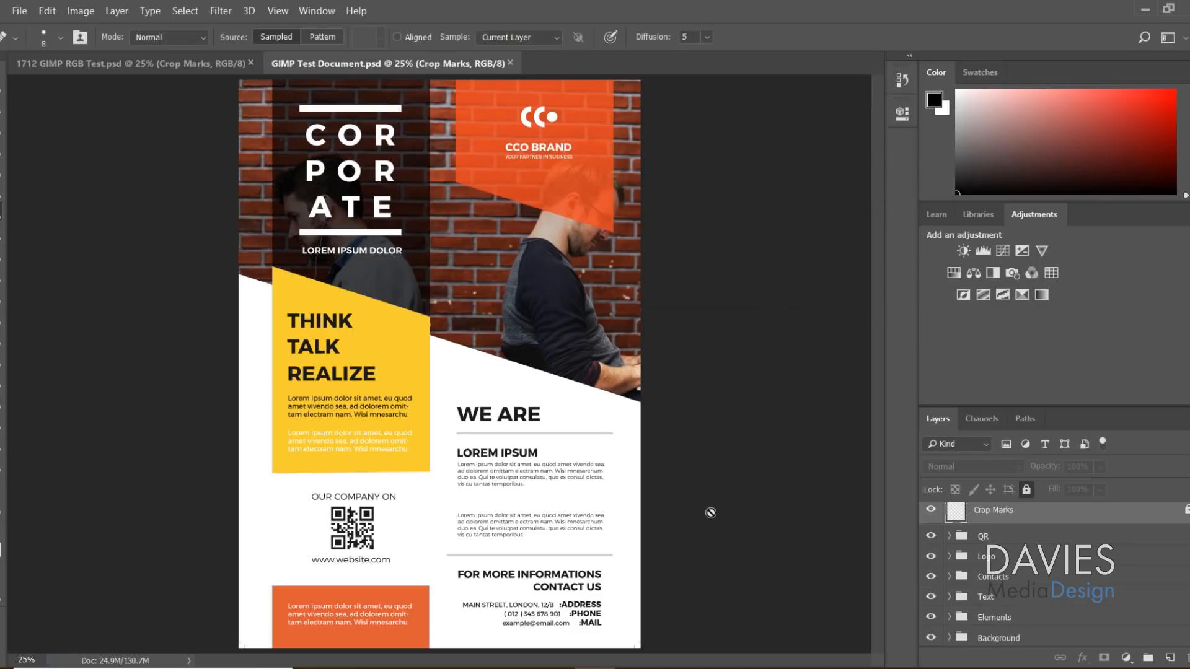
# Step: Open GIMP Test Document.psd from the Modern-corporate-flyer-template folder in GIMP, converting its embedded profile to GIMP built-in sRGB
pyautogui.click(516, 668)
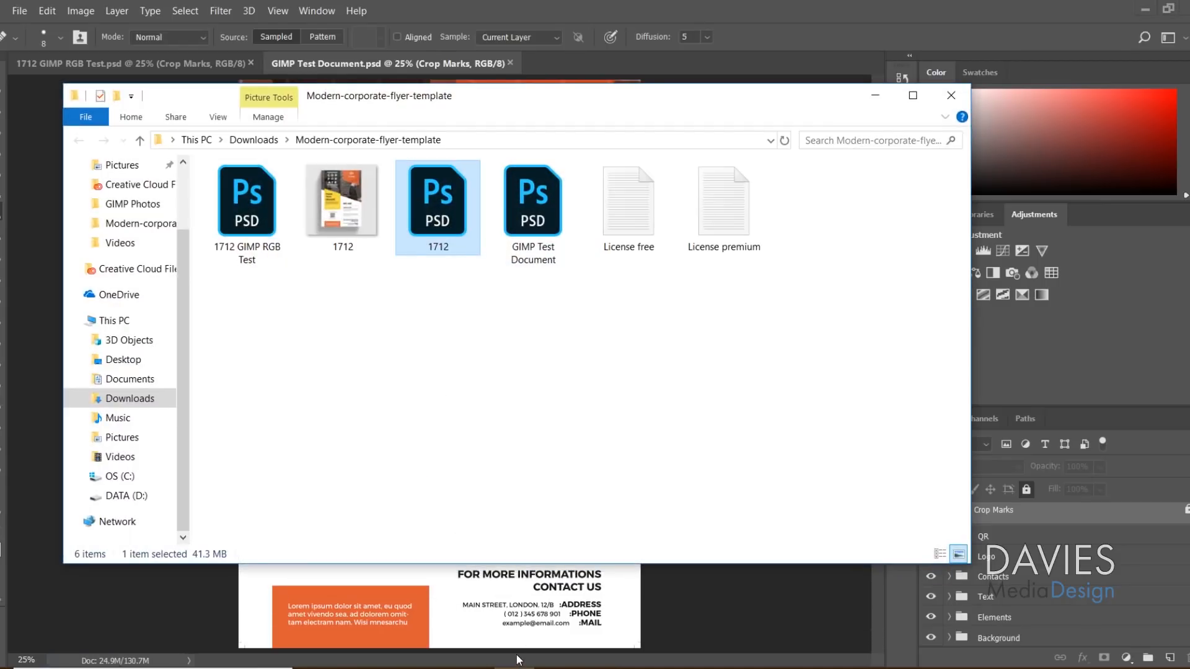
pyautogui.rightClick(528, 213)
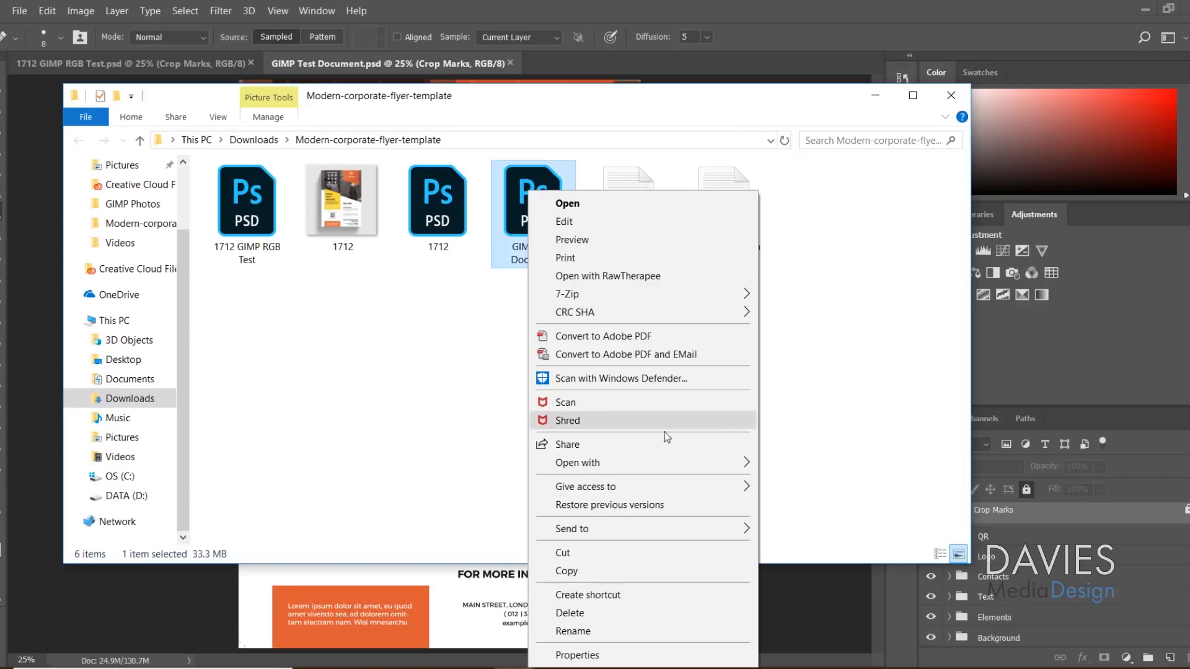
pyautogui.moveTo(660, 465)
pyautogui.click(808, 500)
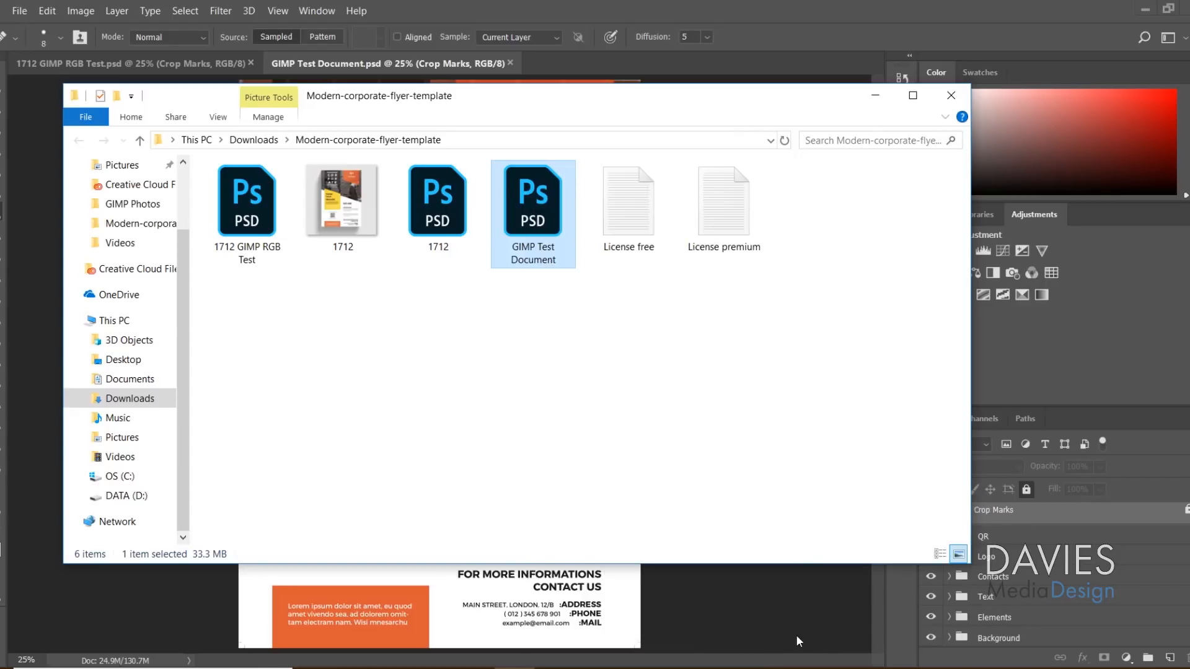
pyautogui.click(873, 96)
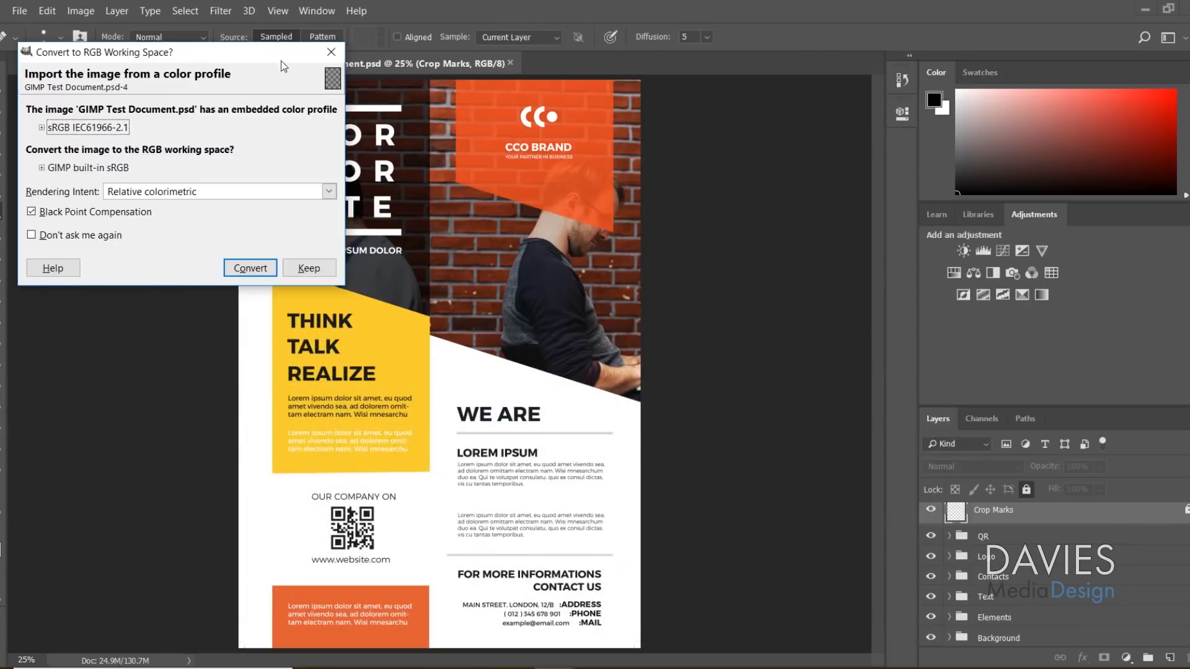
pyautogui.moveTo(235, 52); pyautogui.dragTo(552, 160)
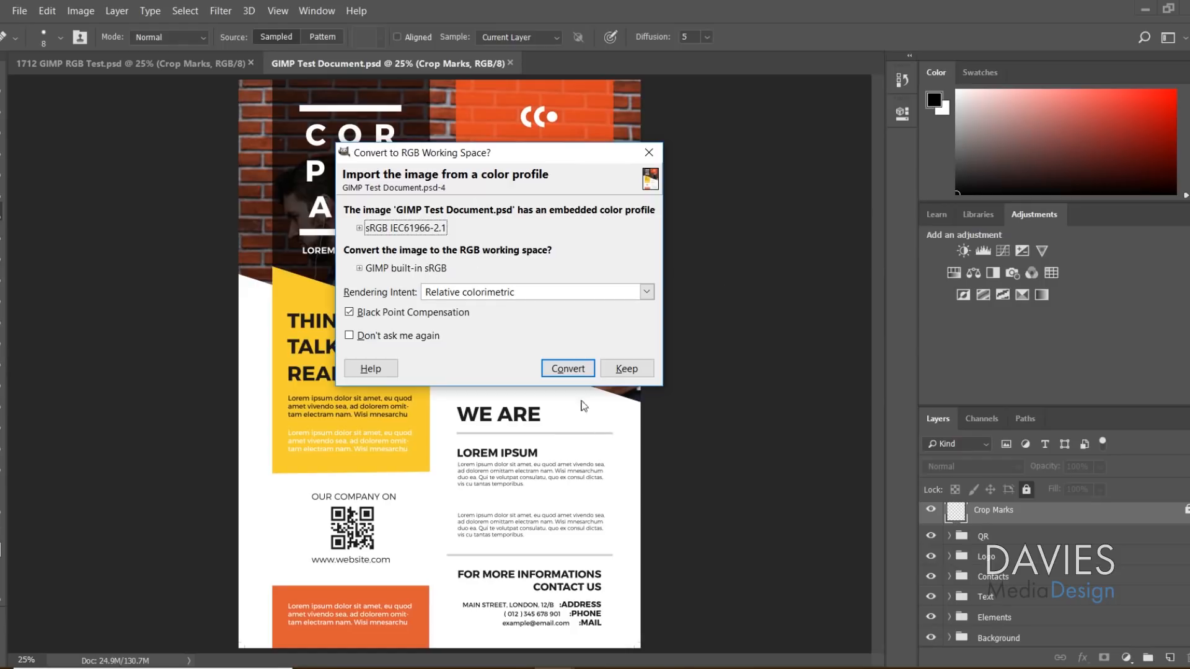
pyautogui.click(568, 368)
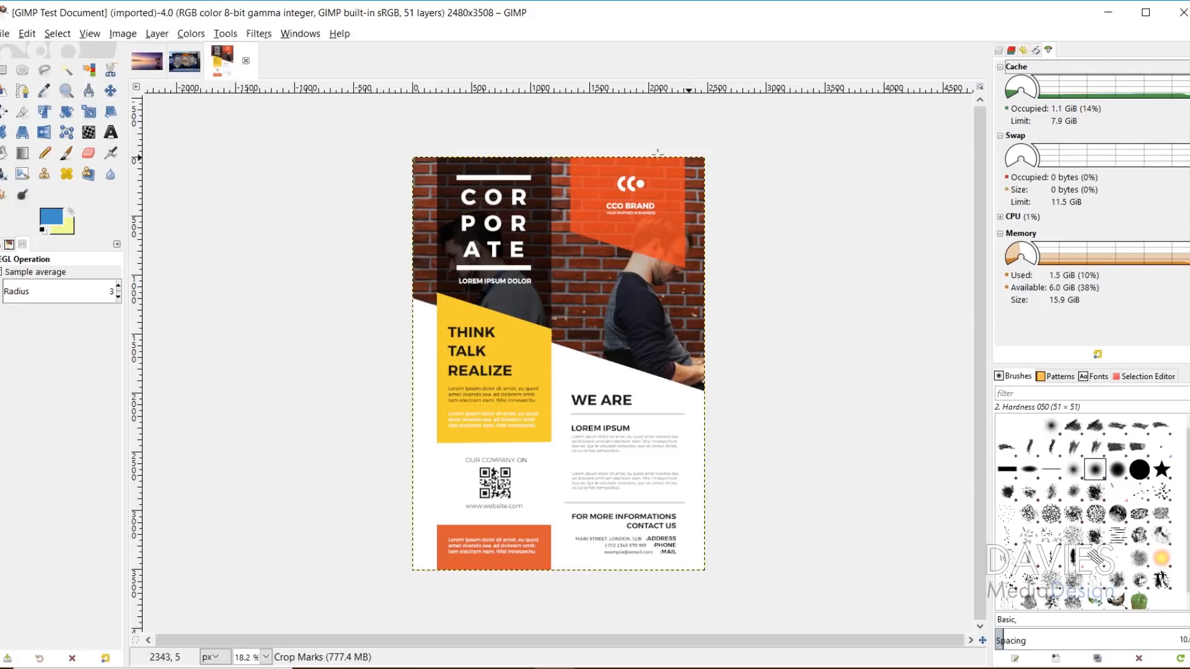
# Step: Show the flyer's layers and expand groups such as QR, Logo and Logo 1 to examine the imported layer structure
pyautogui.click(999, 51)
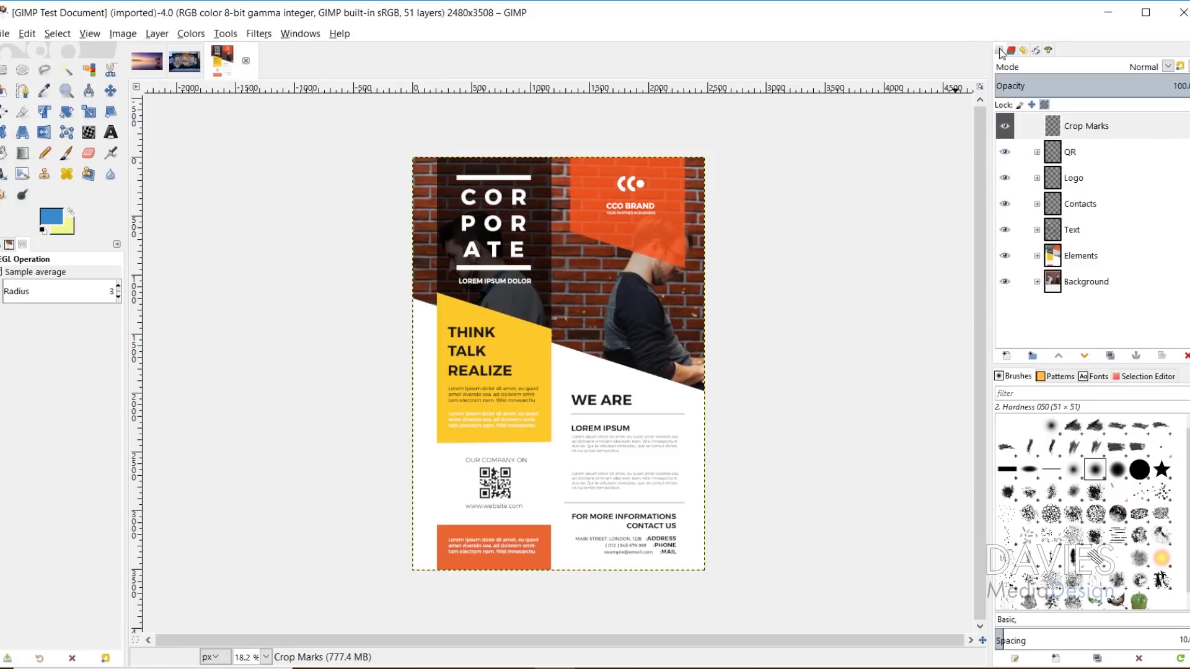
pyautogui.click(1037, 153)
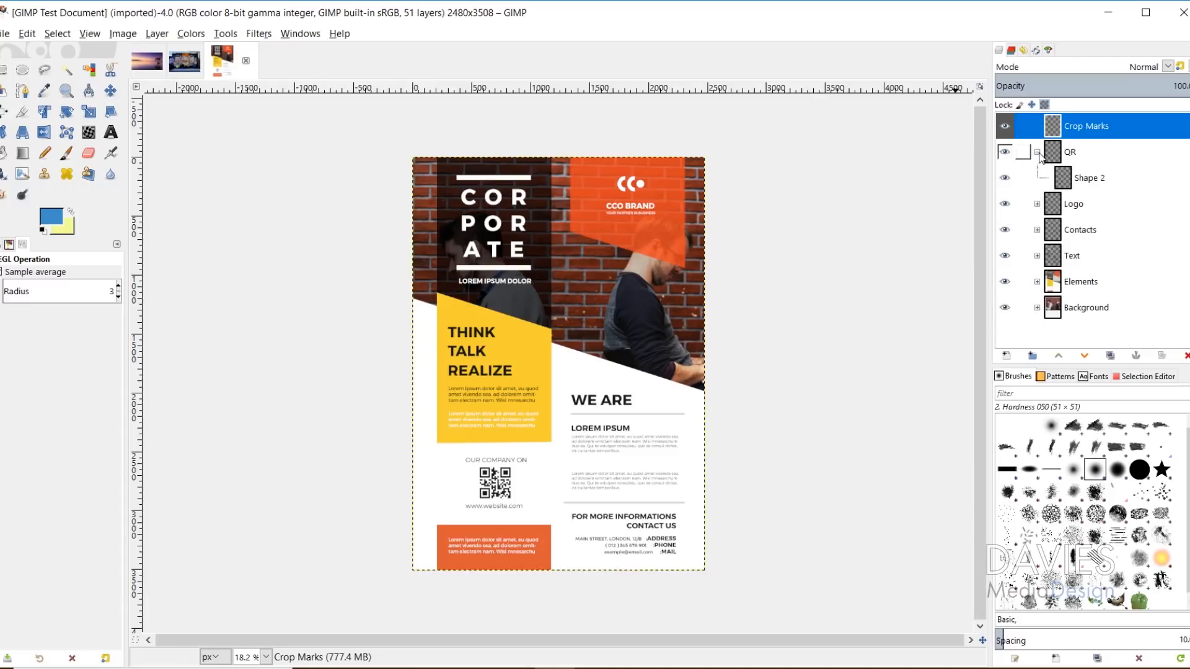
pyautogui.click(1037, 204)
pyautogui.click(1047, 230)
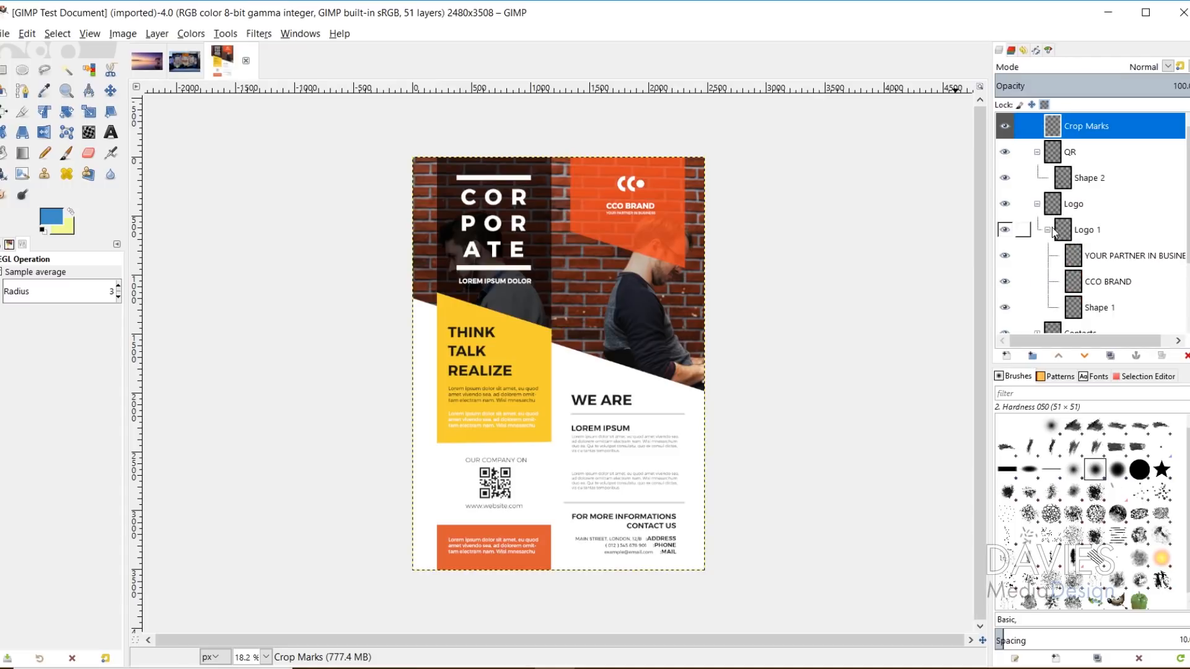
pyautogui.scroll(-3, 1047, 236)
pyautogui.click(1037, 243)
pyautogui.scroll(-1, 1061, 254)
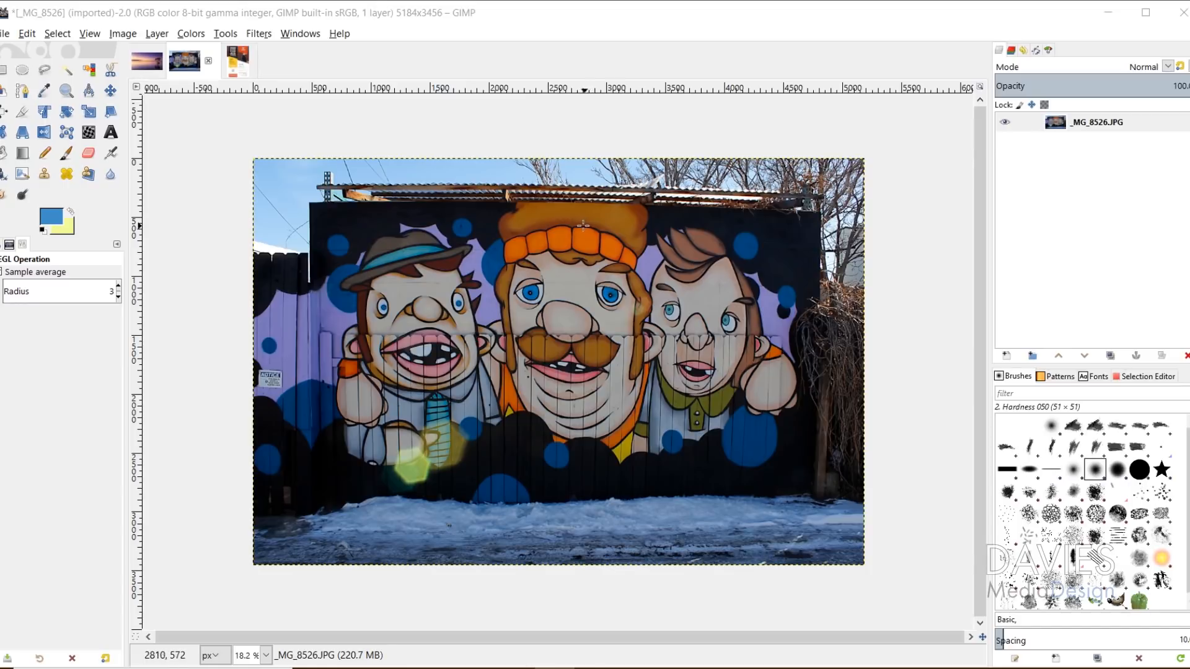
# Step: Scale the _MG_8526 mural image to 1920 × 1280 pixels with Cubic interpolation
pyautogui.click(123, 35)
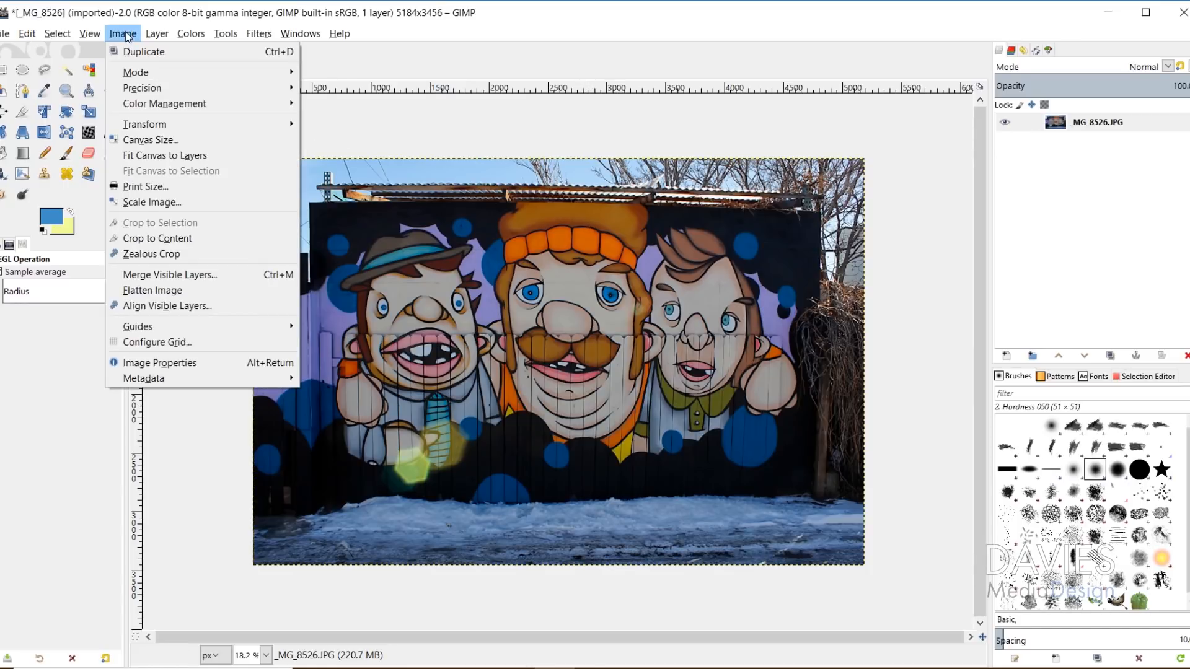
pyautogui.click(149, 202)
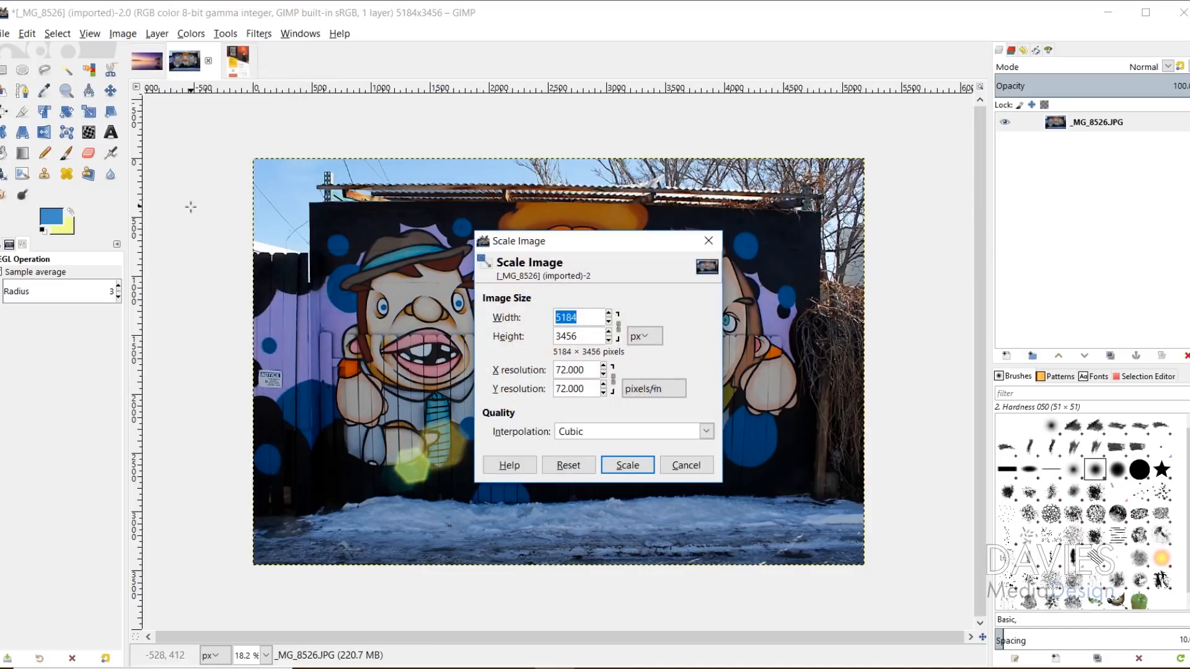
pyautogui.write('1920')
pyautogui.press('Tab')
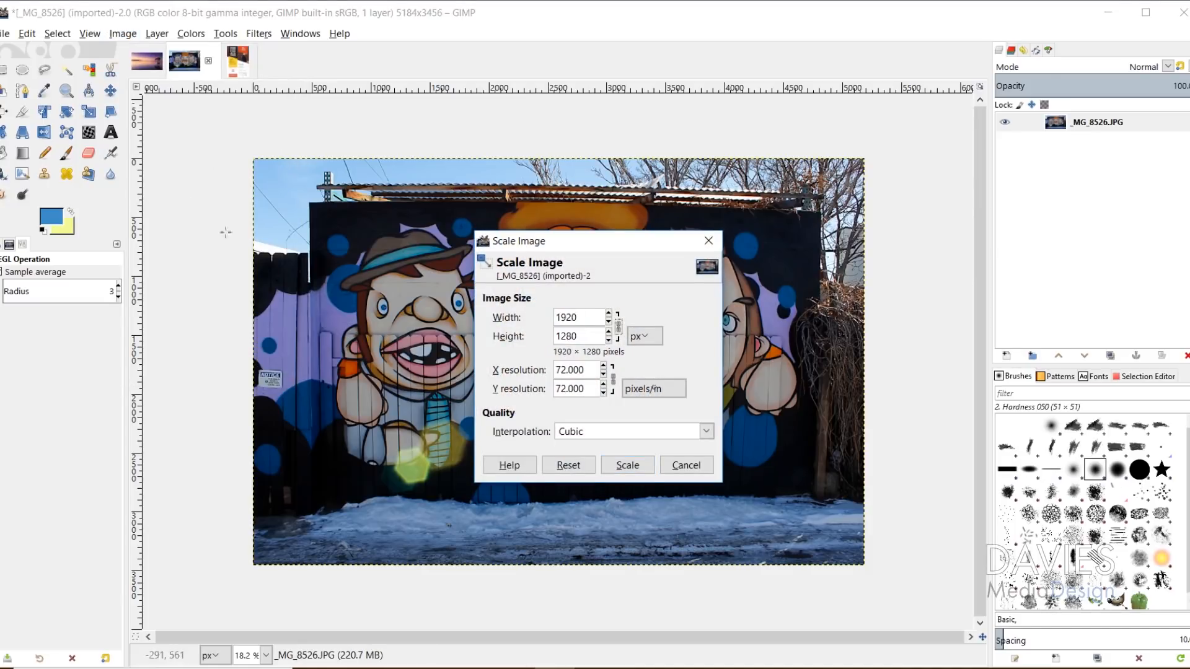
pyautogui.click(628, 466)
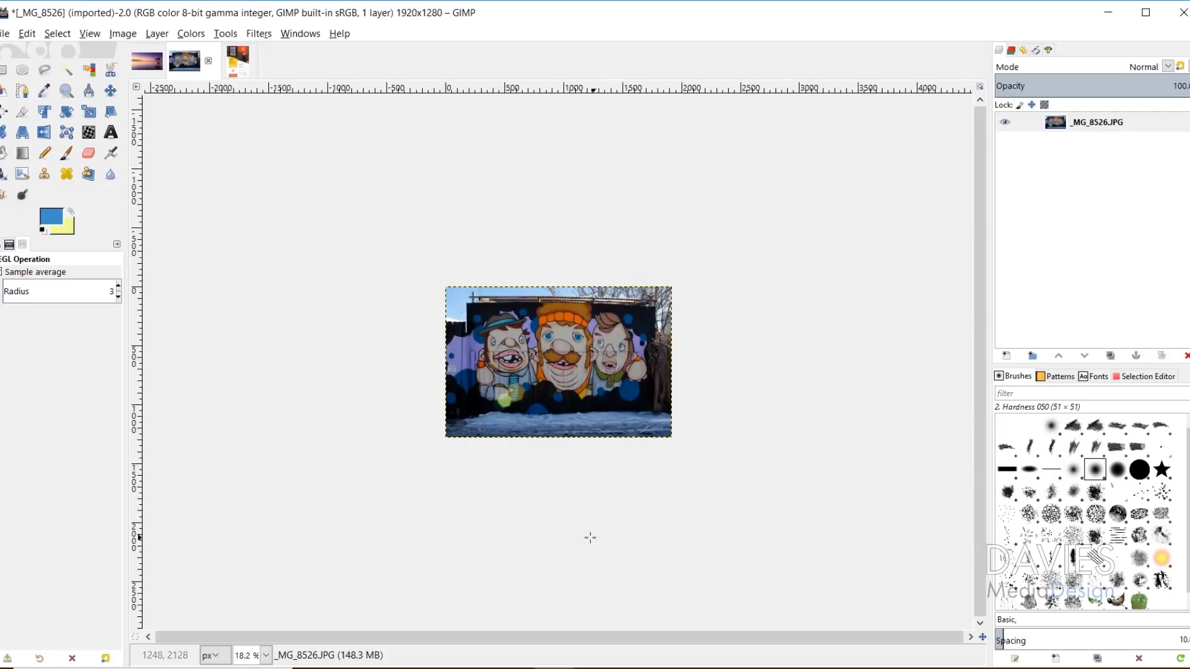
# Step: Search the available actions for "recurs" and open the Recursive Transform filter on the enlarged view of the mural photo
pyautogui.click(66, 91)
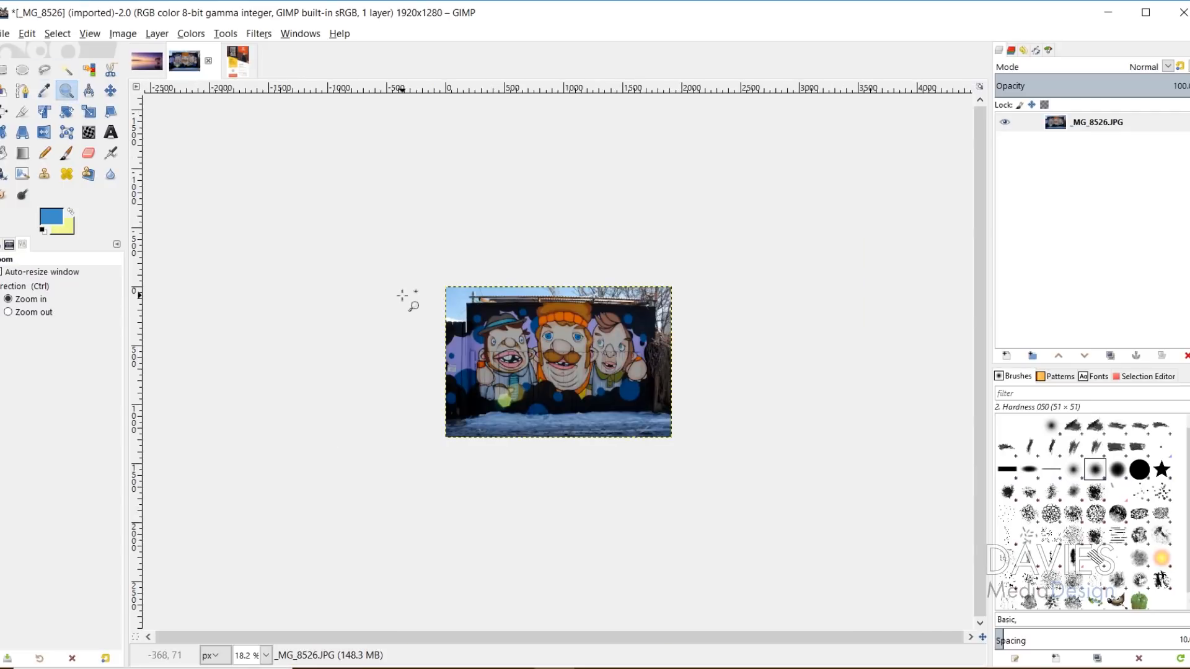
pyautogui.moveTo(430, 288); pyautogui.dragTo(712, 442)
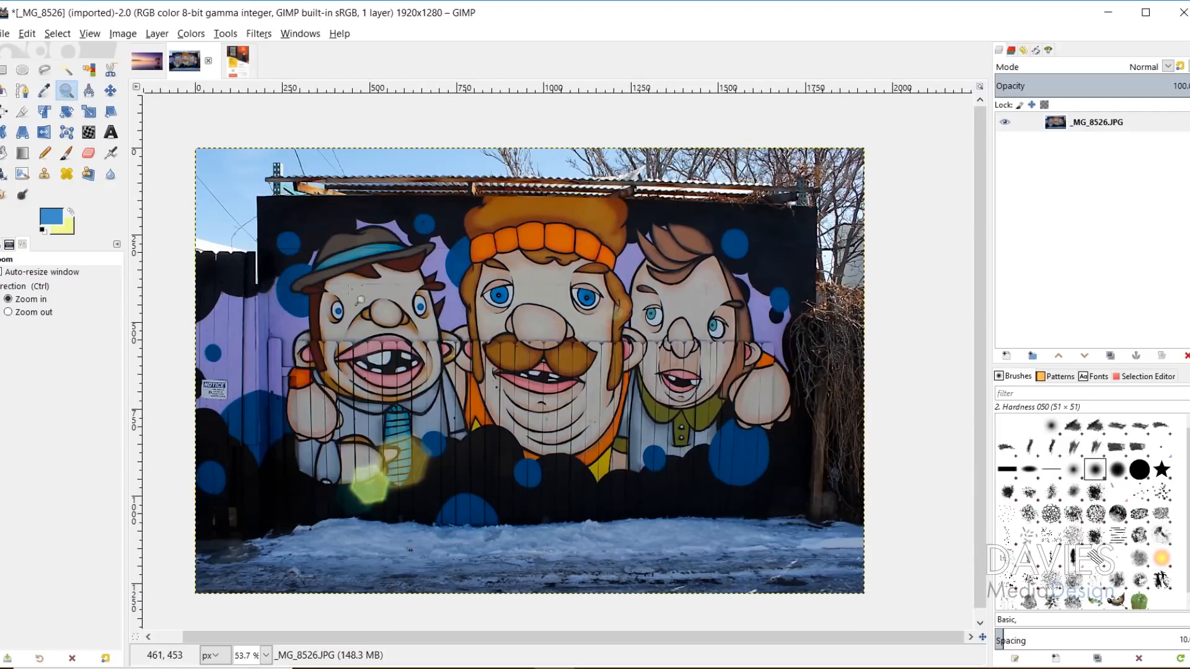
pyautogui.click(110, 90)
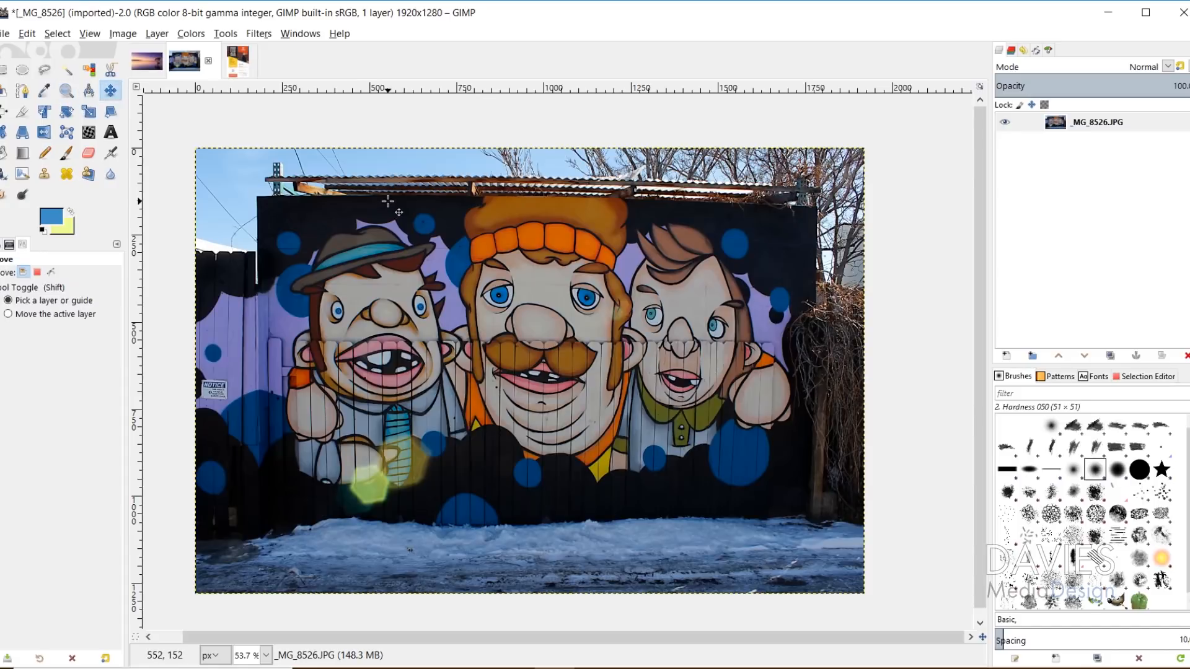
pyautogui.press('/')
pyautogui.write('recurs')
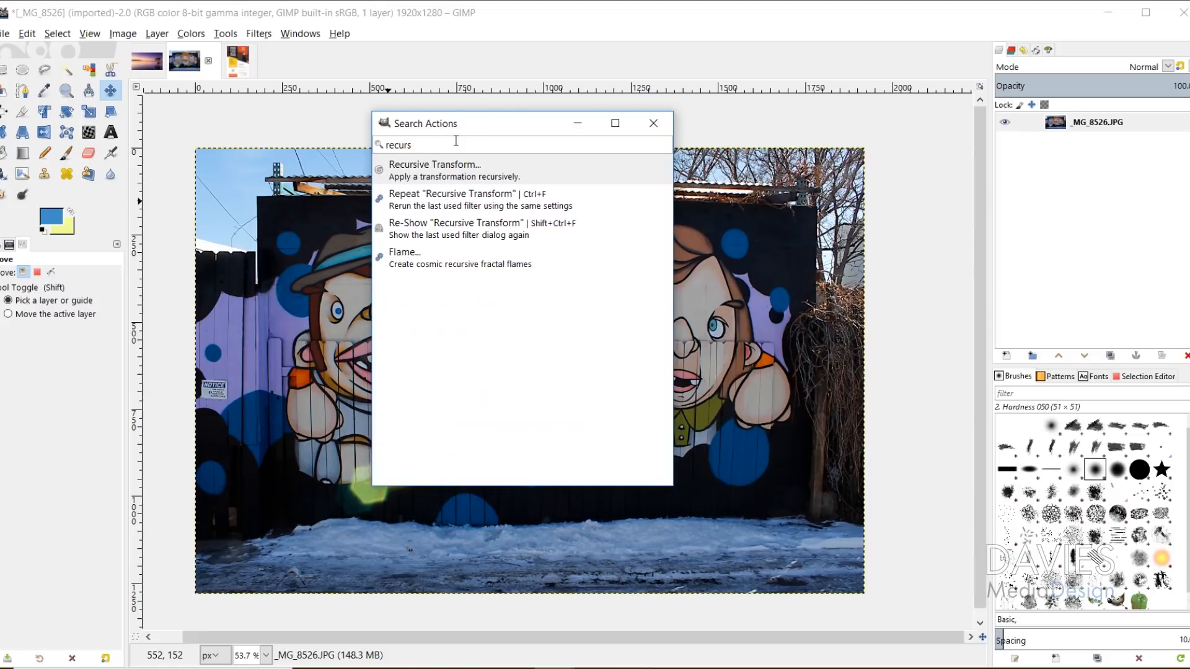
pyautogui.click(438, 175)
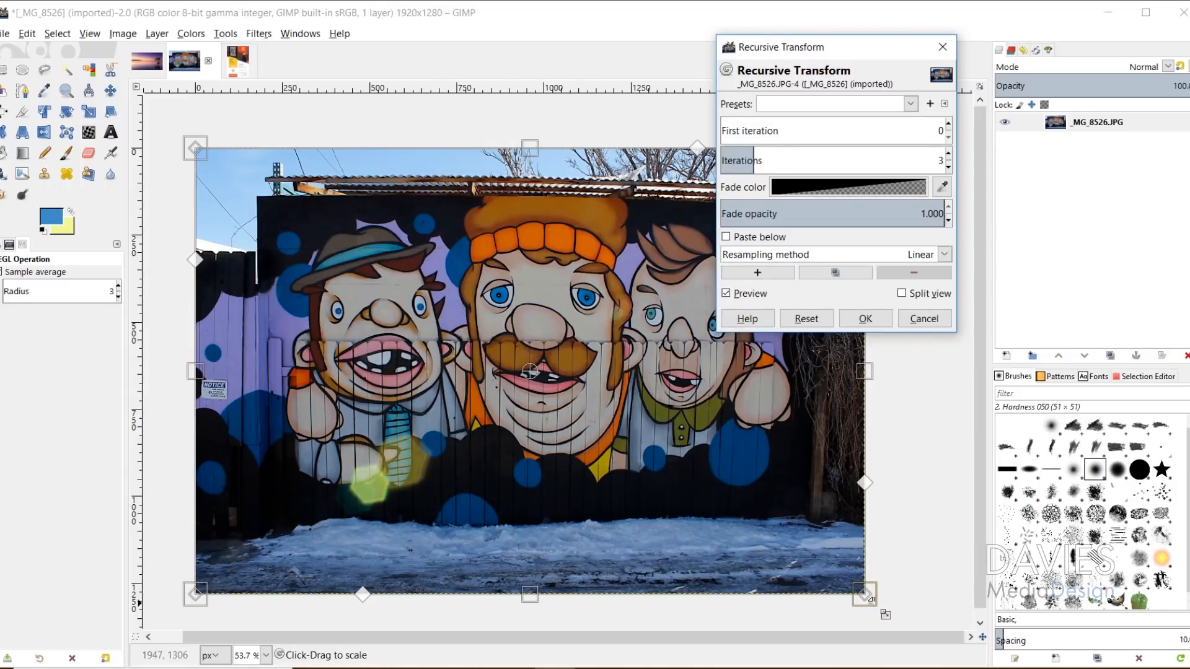
# Step: Shrink the recursive transform frame, centre it over the mural and rotate it slightly clockwise
pyautogui.moveTo(870, 599); pyautogui.dragTo(717, 456)
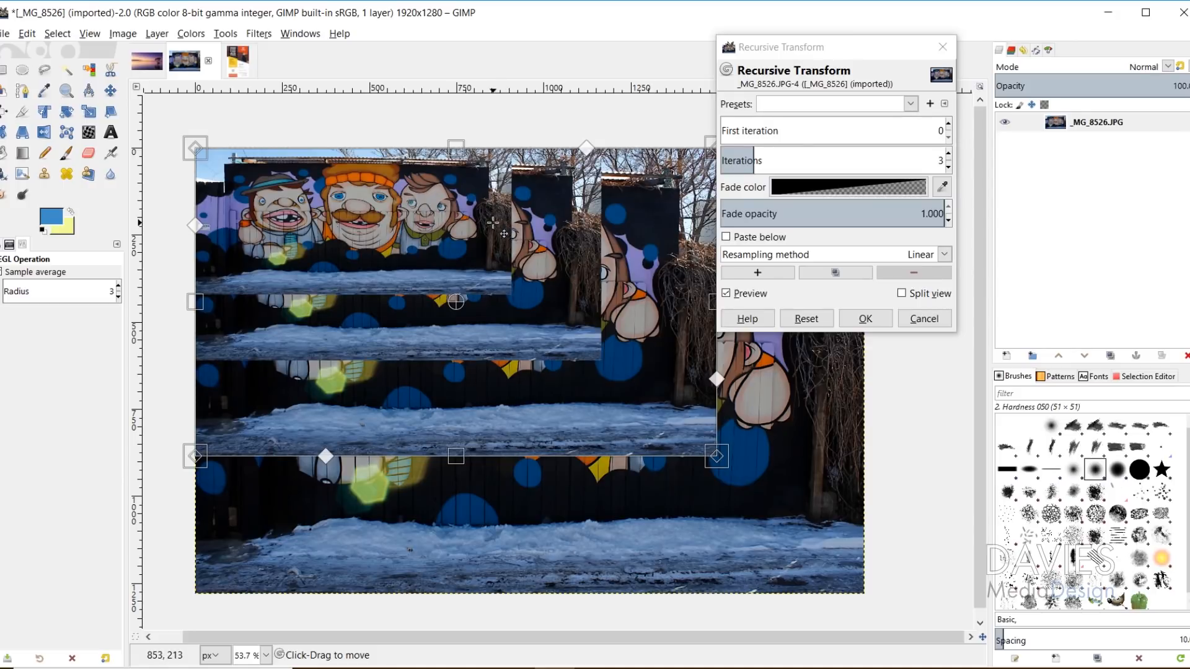
pyautogui.moveTo(496, 224); pyautogui.dragTo(568, 279)
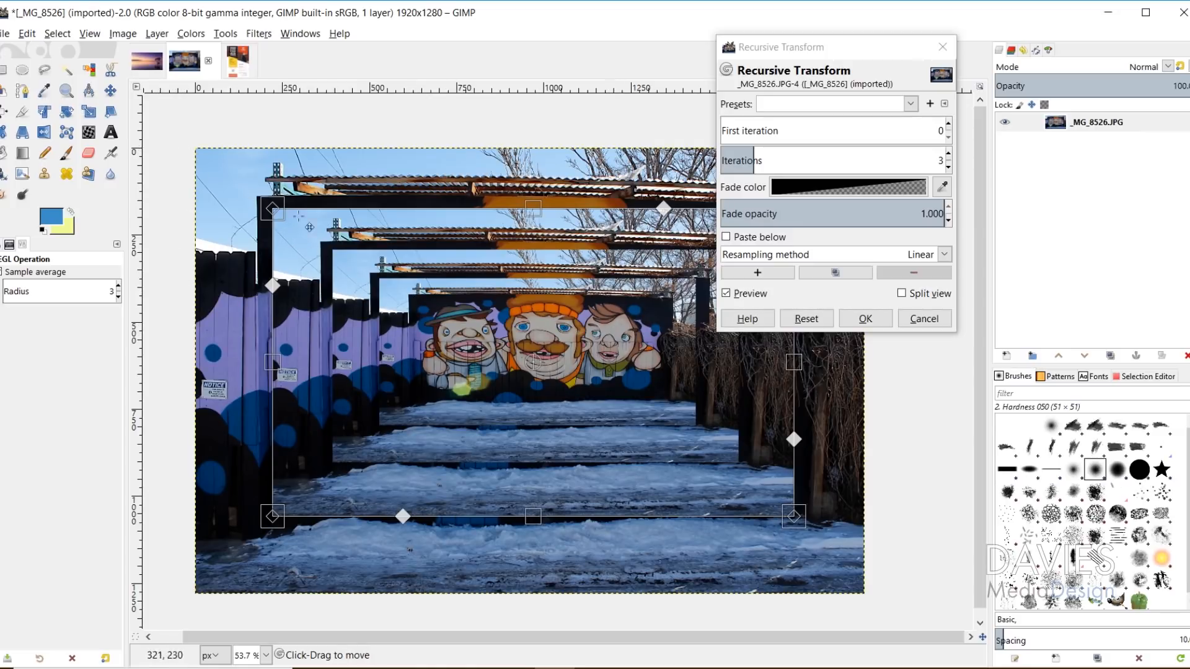
pyautogui.moveTo(261, 197); pyautogui.dragTo(288, 172)
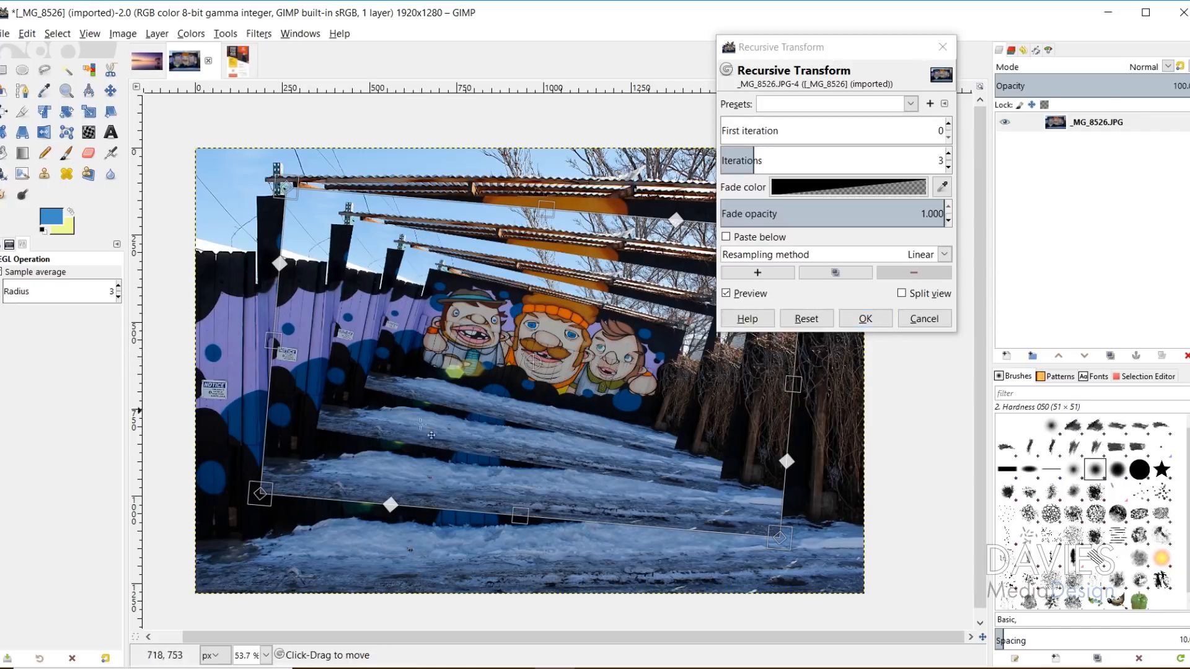
# Step: Try a second recursive transform that is scaled down, moved, sheared and rotated, and remove it from the filter
pyautogui.click(764, 273)
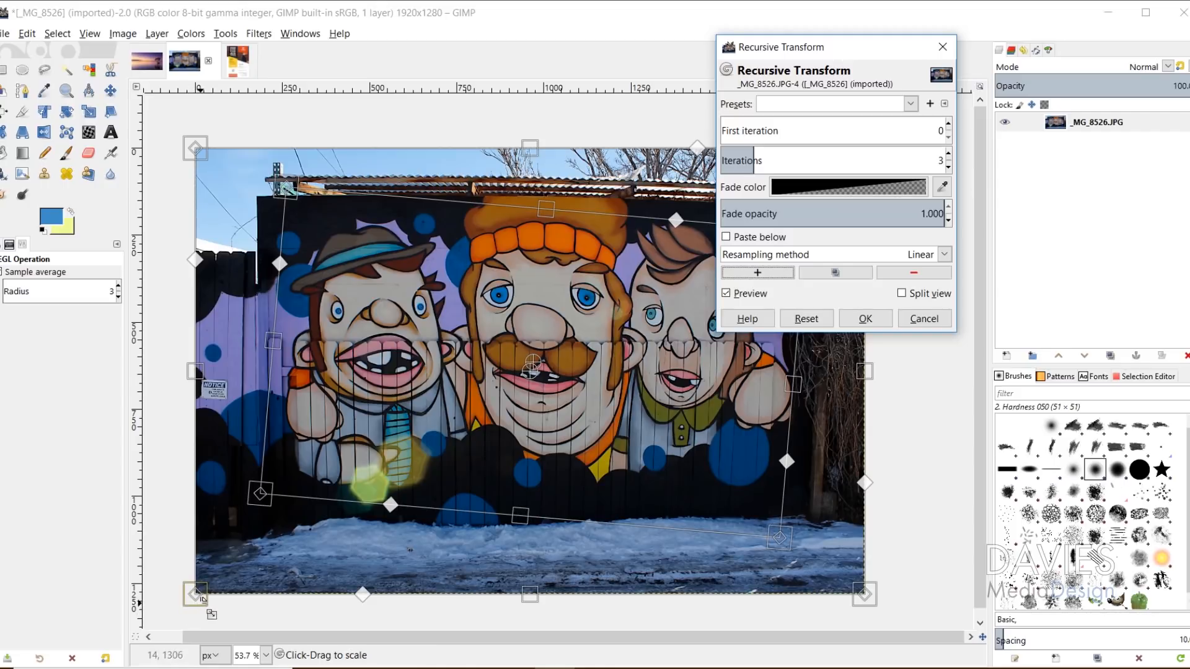
pyautogui.moveTo(200, 603); pyautogui.dragTo(236, 550)
pyautogui.moveTo(517, 158); pyautogui.dragTo(471, 217)
pyautogui.moveTo(825, 599); pyautogui.dragTo(652, 468)
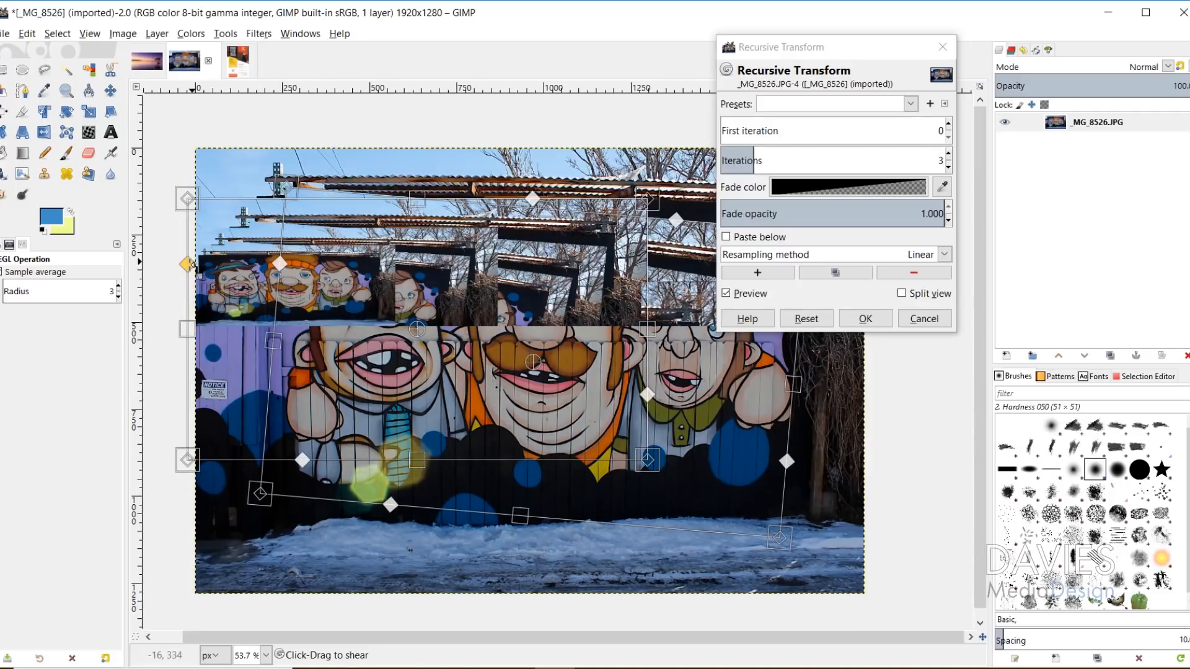
pyautogui.moveTo(188, 263); pyautogui.dragTo(253, 365)
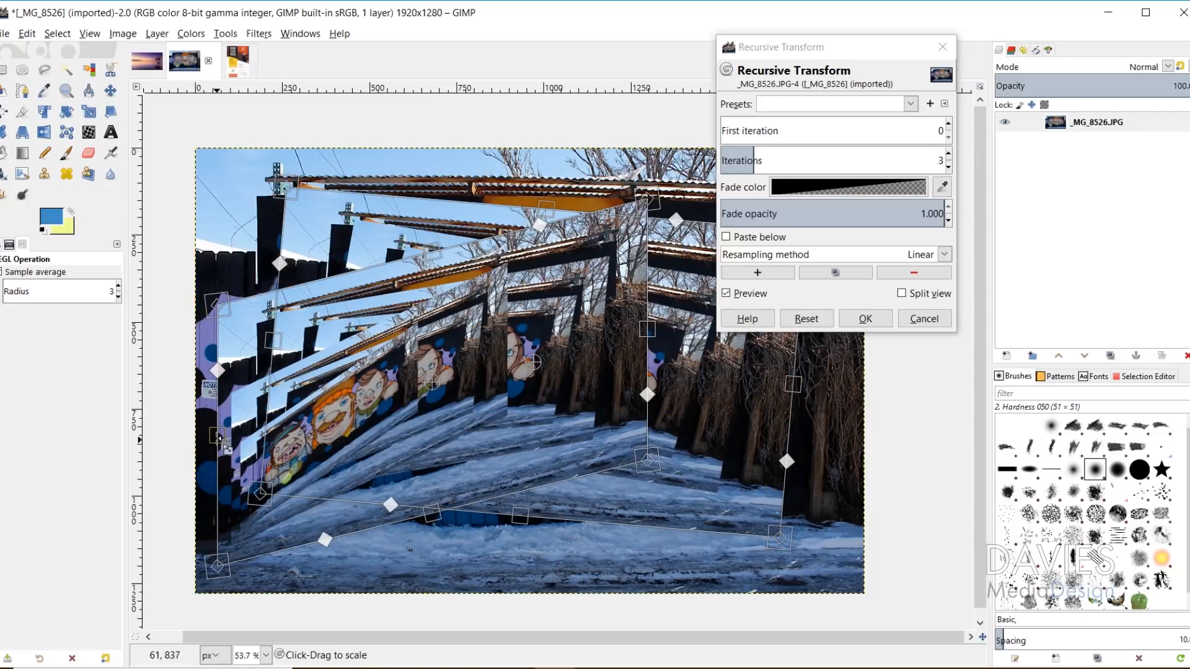
pyautogui.moveTo(217, 561); pyautogui.dragTo(171, 484)
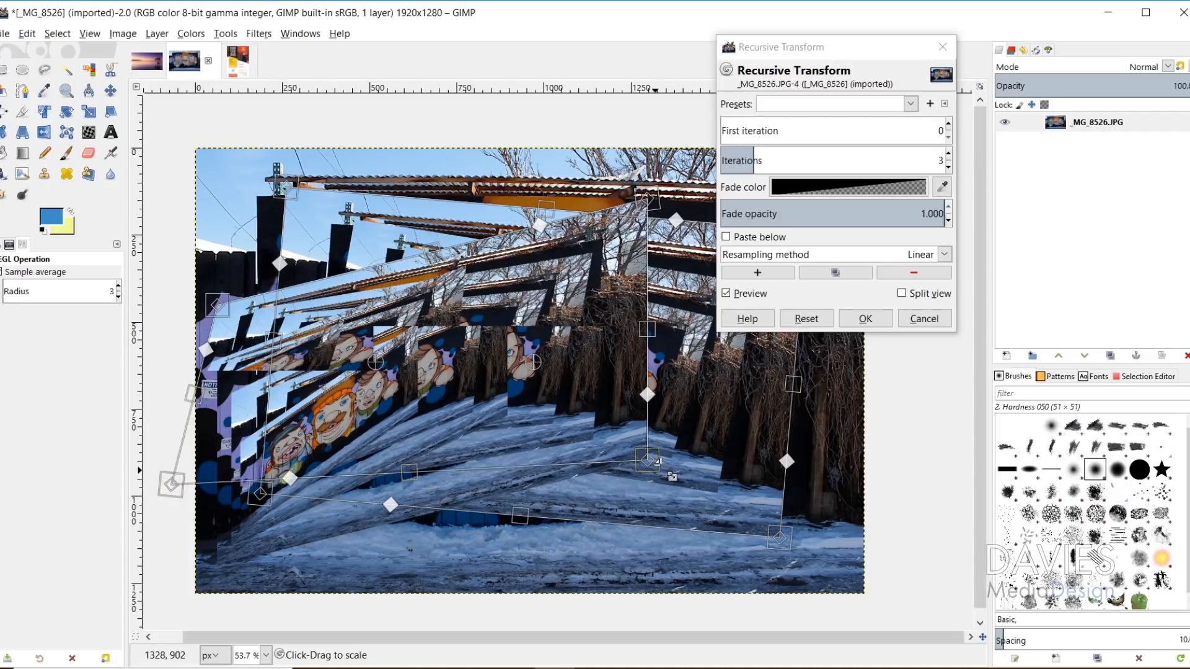
pyautogui.moveTo(666, 464); pyautogui.dragTo(663, 505)
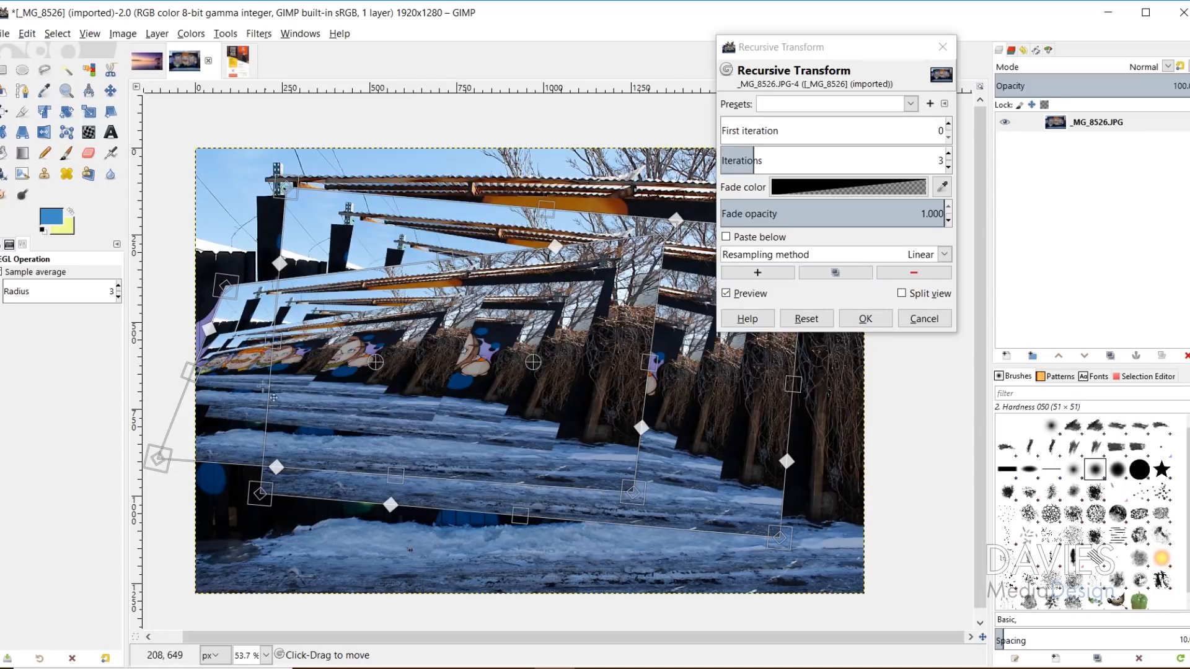
pyautogui.click(919, 277)
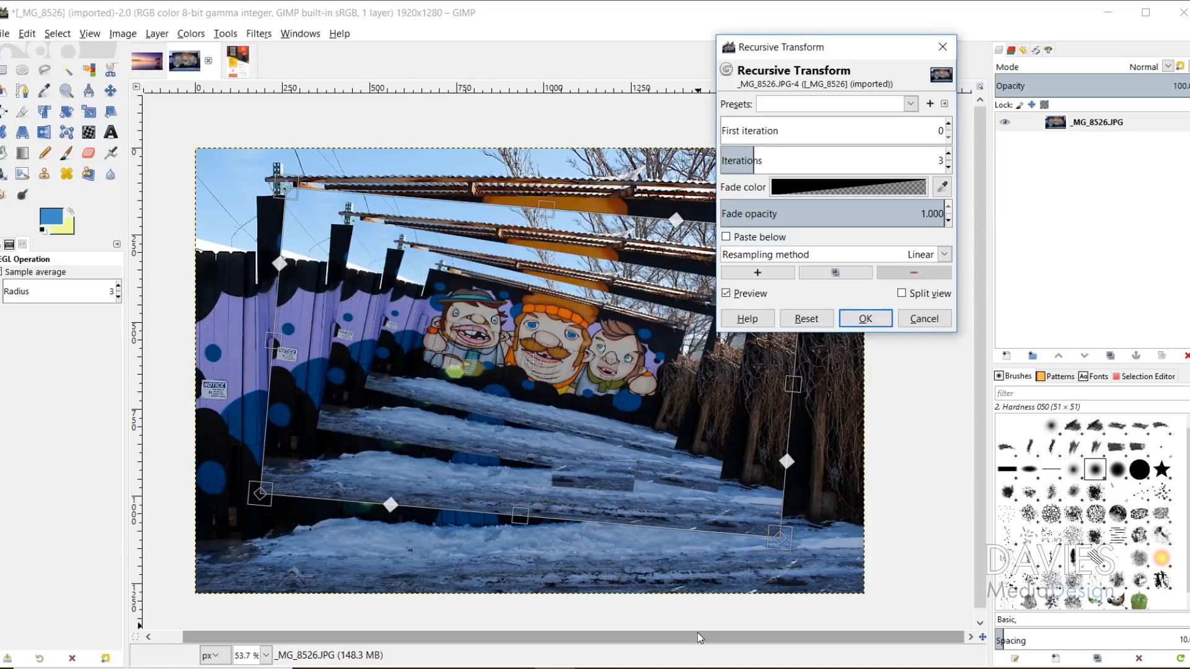
# Step: Add another transform, shrink it toward the image's upper-left corner, rotate it clockwise and set Iterations to 4
pyautogui.click(779, 272)
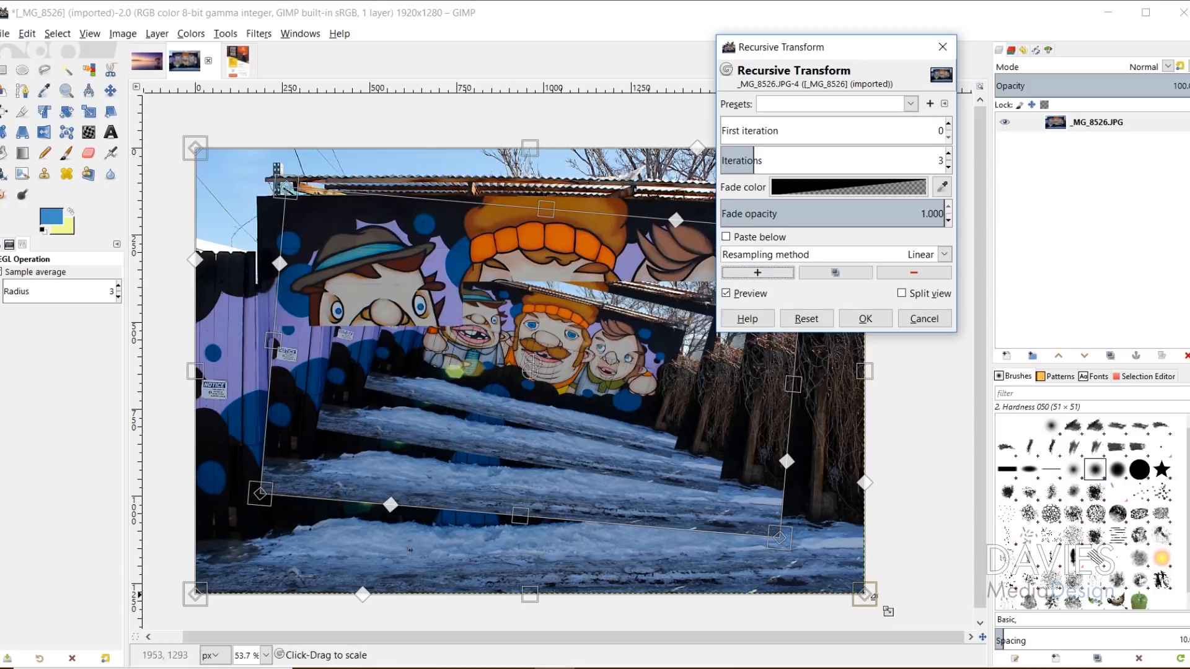
pyautogui.moveTo(879, 608); pyautogui.dragTo(591, 363)
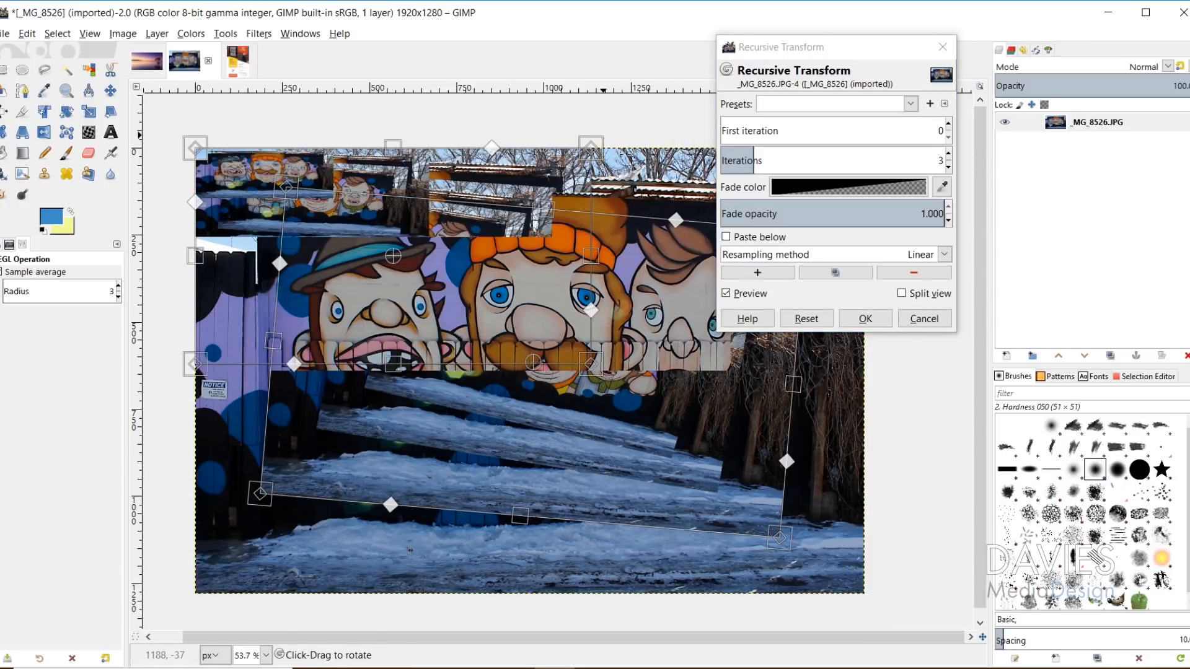
pyautogui.moveTo(620, 203); pyautogui.dragTo(645, 223)
pyautogui.click(949, 153)
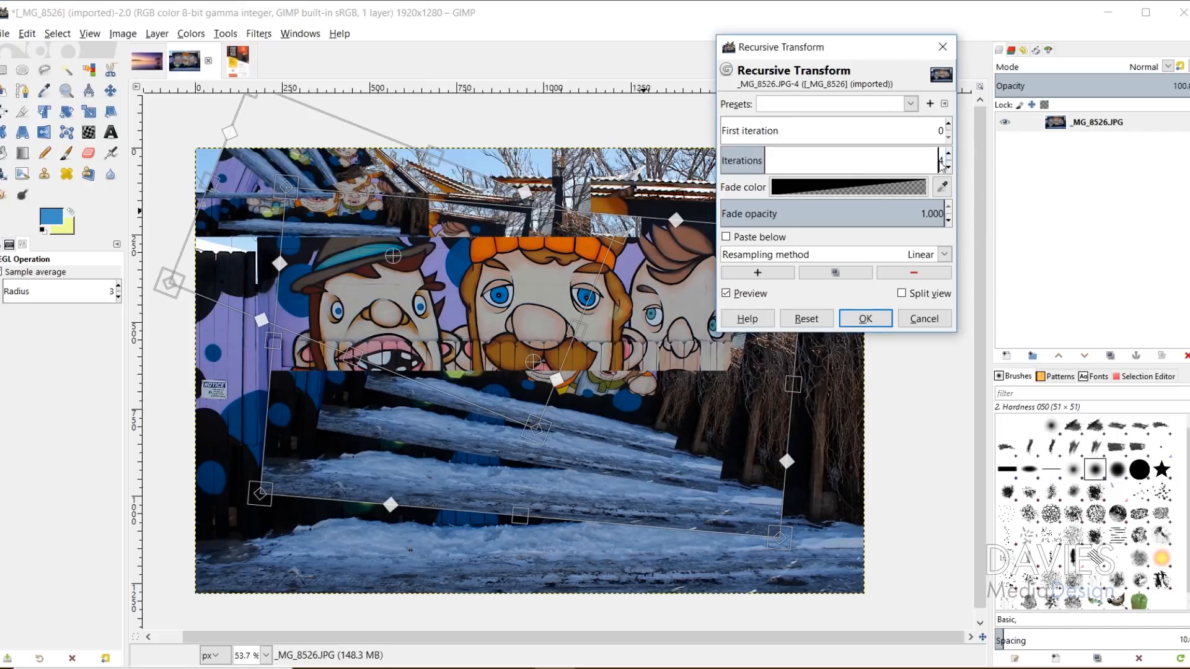
# Step: Set Iterations to 5, apply the Recursive Transform to the mural photo, and check the resource usage in the Dashboard
pyautogui.click(948, 152)
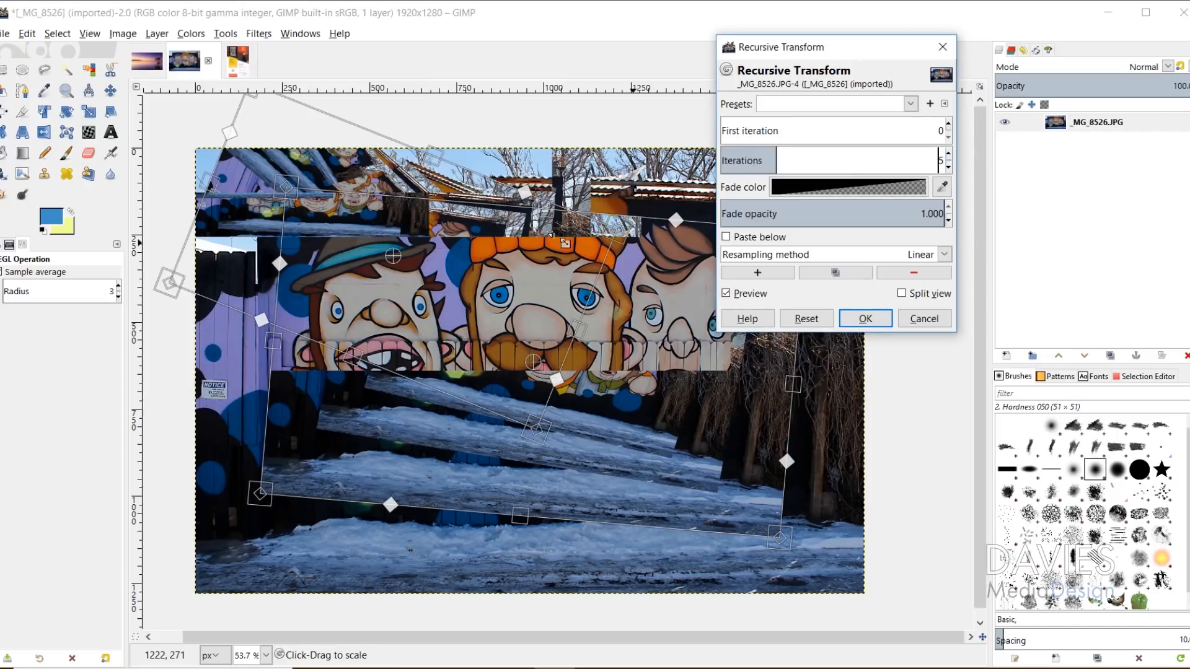
pyautogui.click(865, 319)
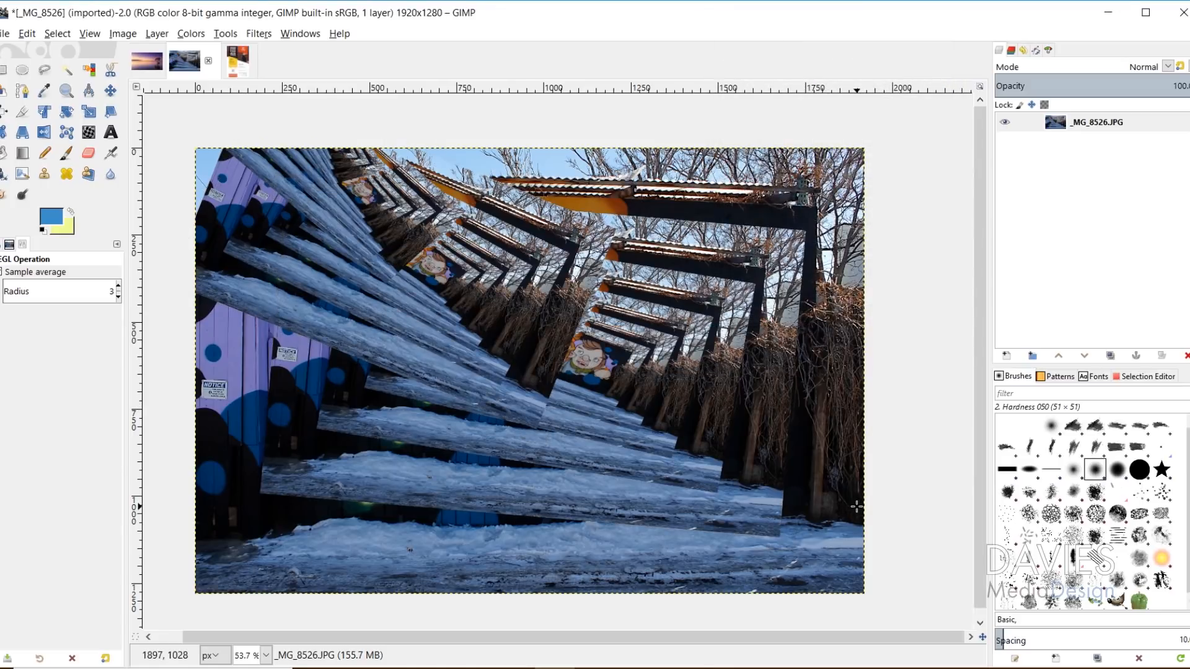
pyautogui.click(1049, 50)
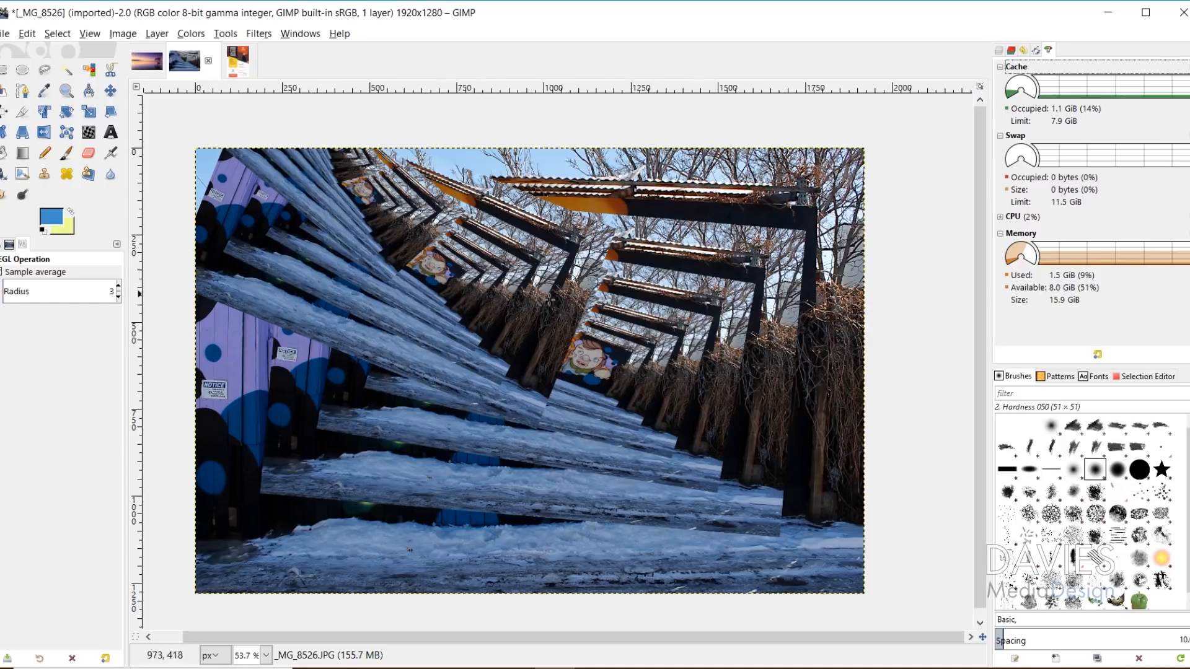
# Step: Undo the Recursive Transform on the mural photo, redo it for a before-and-after comparison, and undo it again
pyautogui.hotkey('ctrl', 'z')
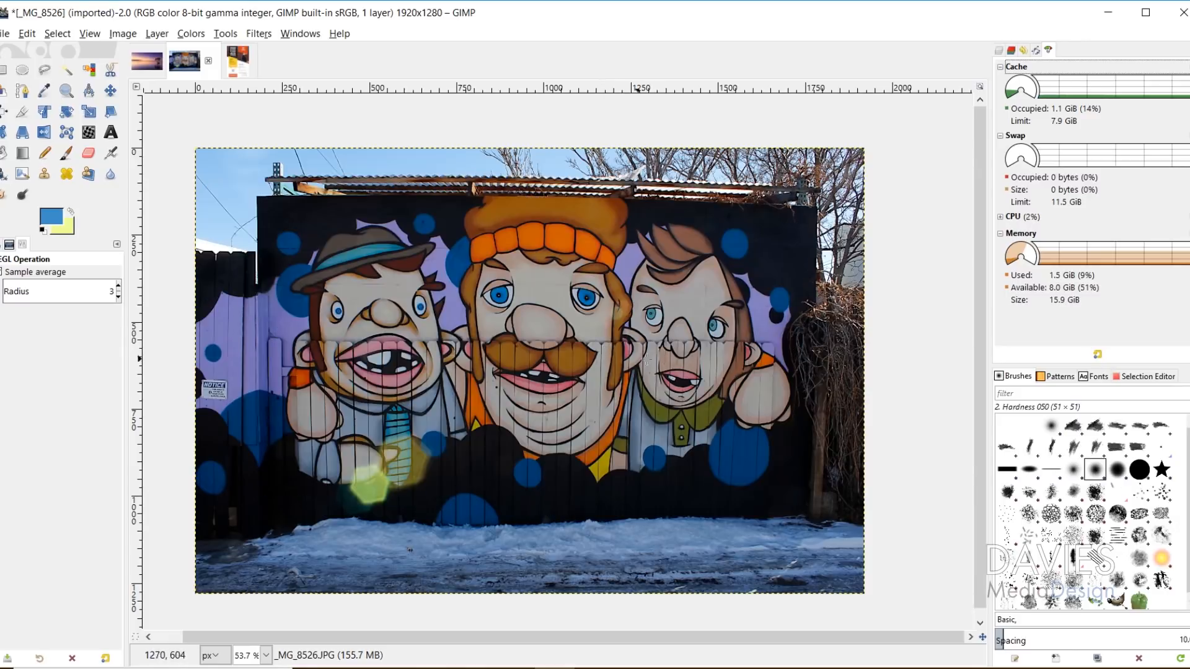
pyautogui.hotkey('ctrl', 'y')
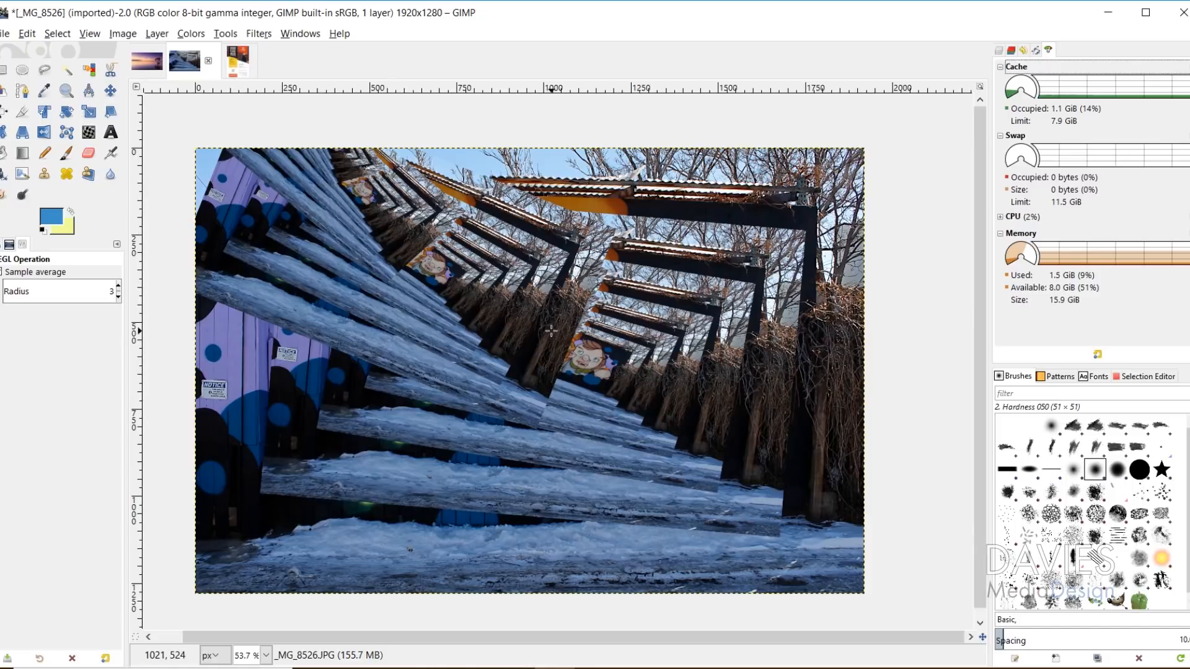
pyautogui.hotkey('ctrl', 'z')
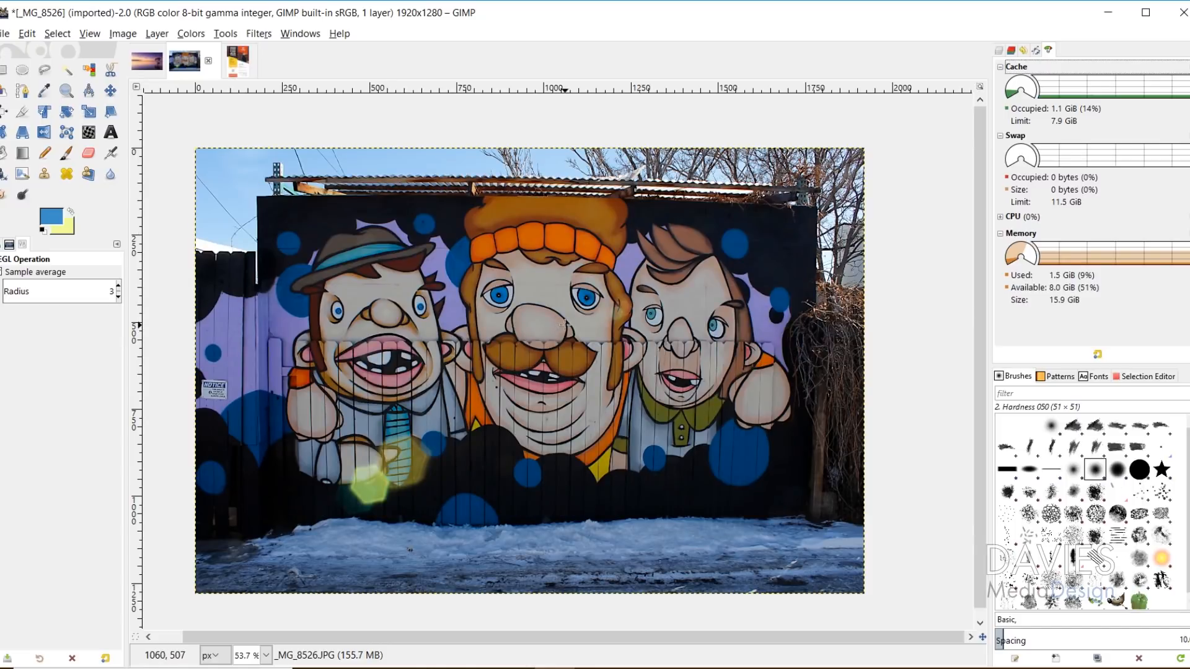